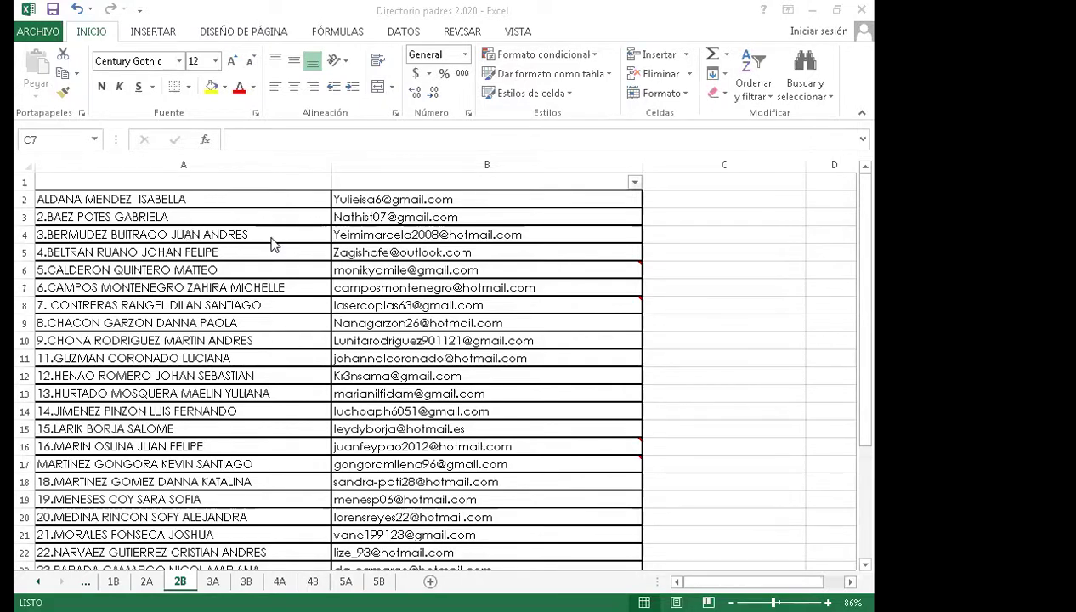
- Fill rows 2, 3, 5 and 6 with yellow using Fill Color
{"action": "left_click", "coordinate": [24, 200]}
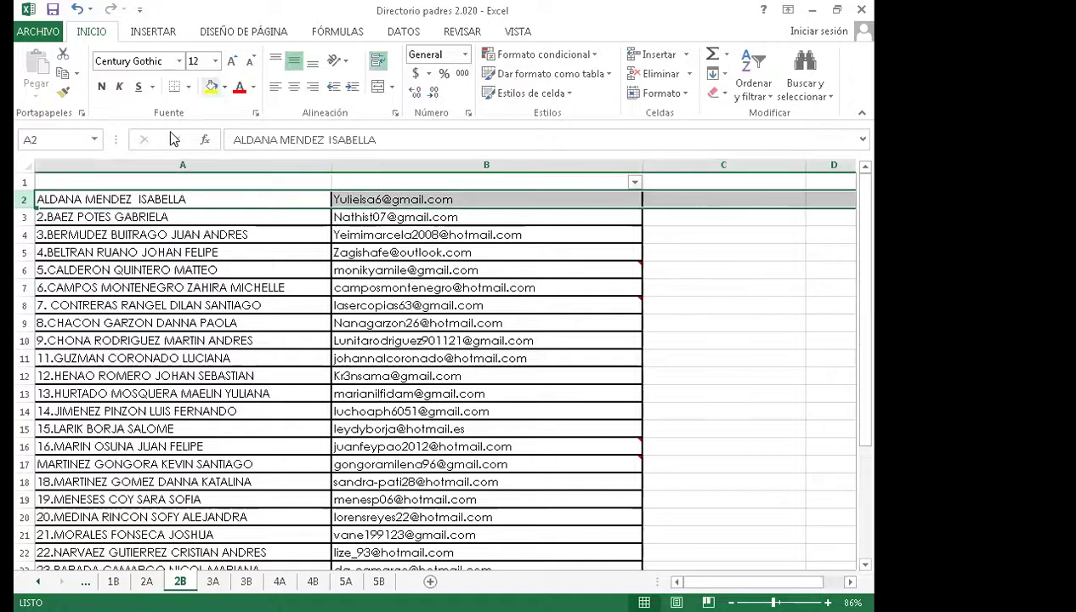
{"action": "left_click", "coordinate": [210, 86]}
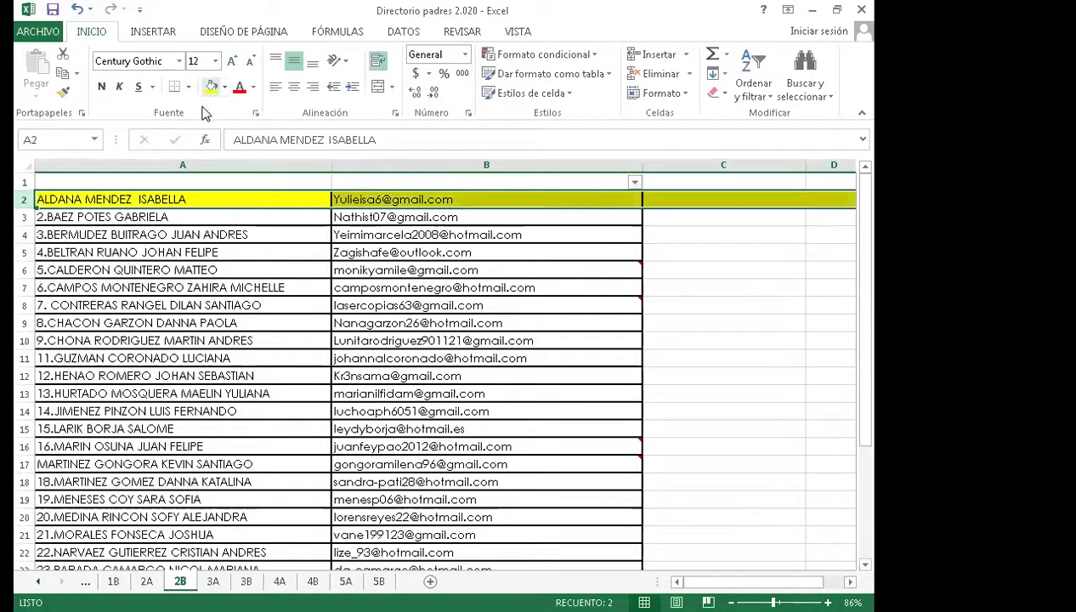
{"action": "left_click", "coordinate": [27, 217]}
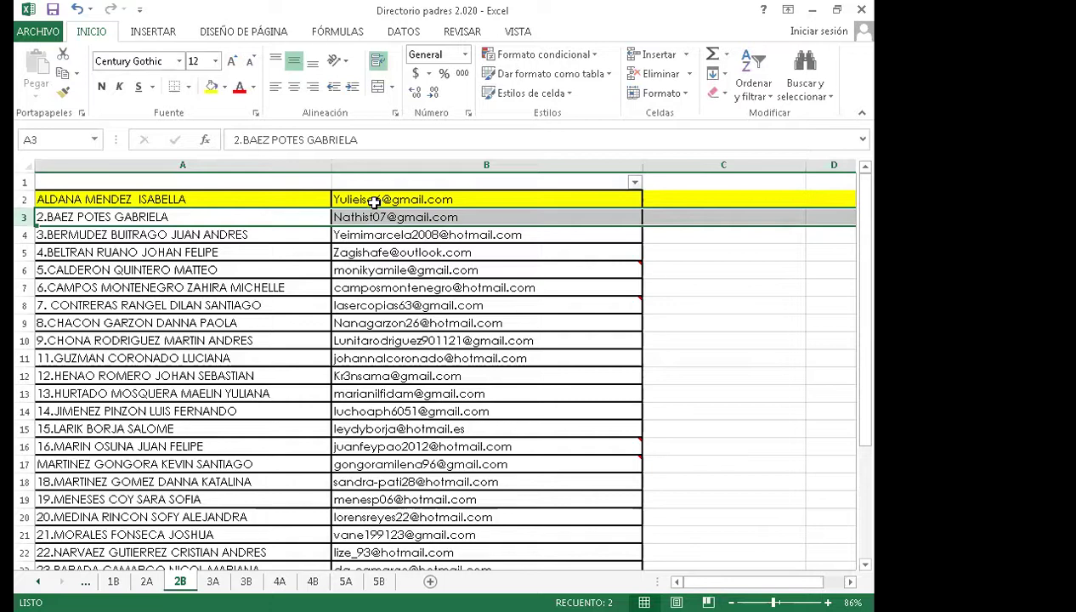
{"action": "left_click", "coordinate": [211, 85]}
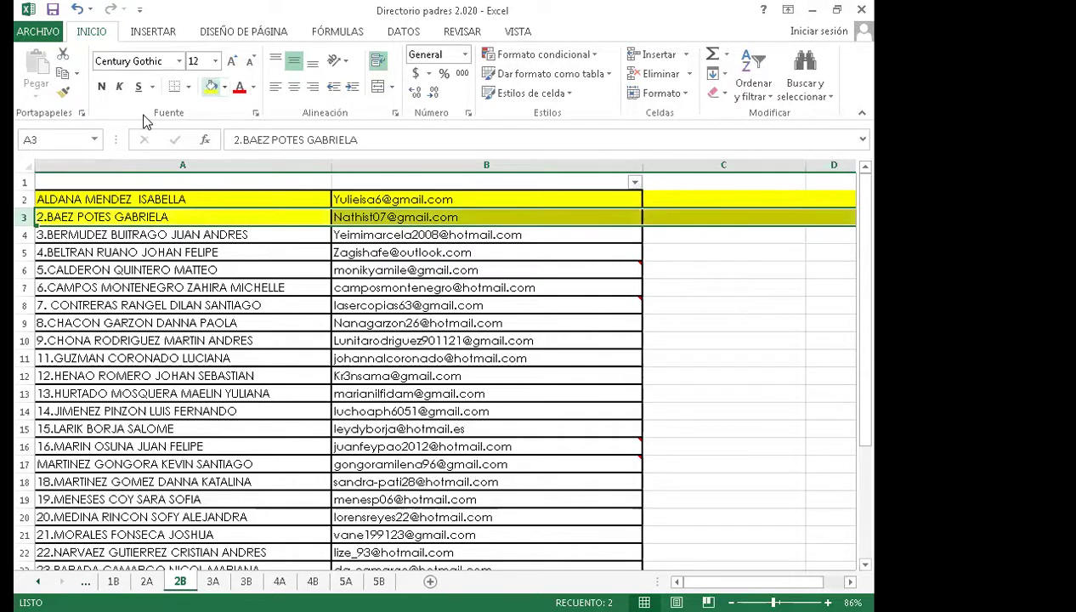
{"action": "scroll", "coordinate": [286, 366], "scroll_direction": "down", "scroll_amount": 1}
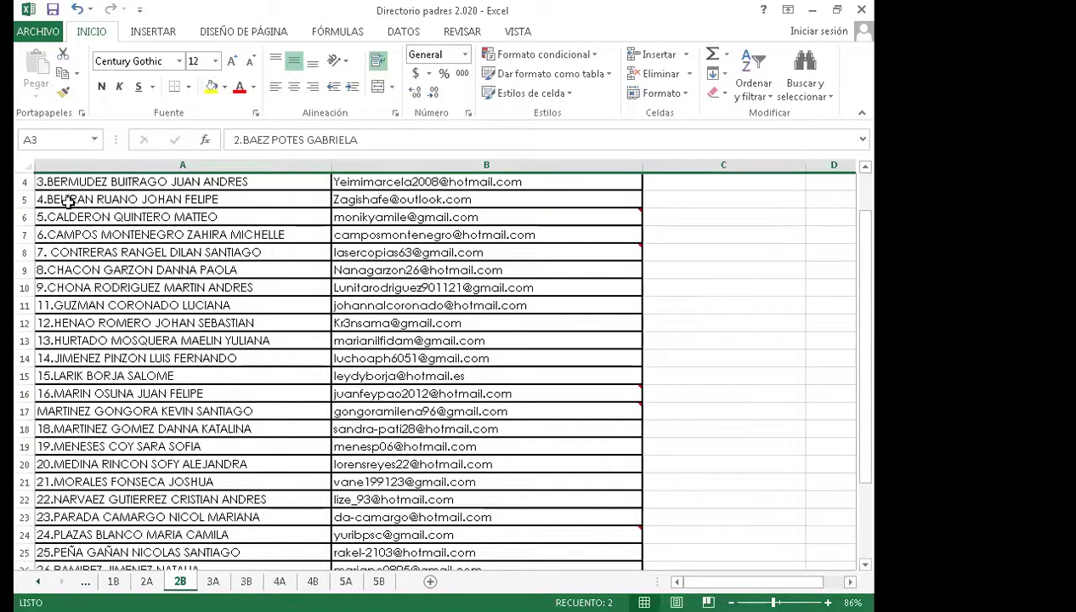
{"action": "left_click", "coordinate": [25, 199]}
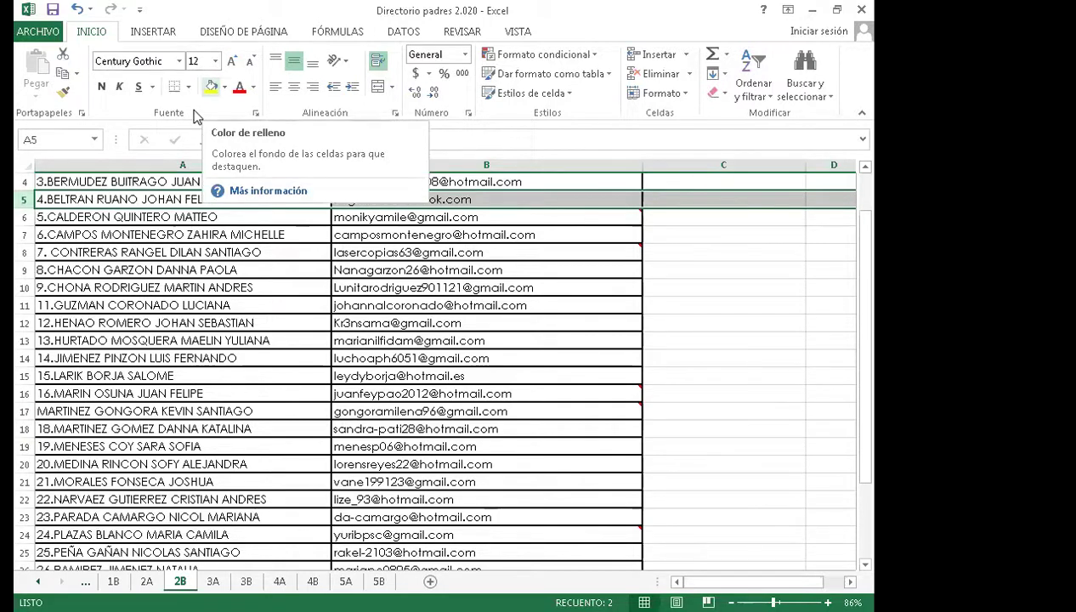
{"action": "left_click", "coordinate": [211, 85]}
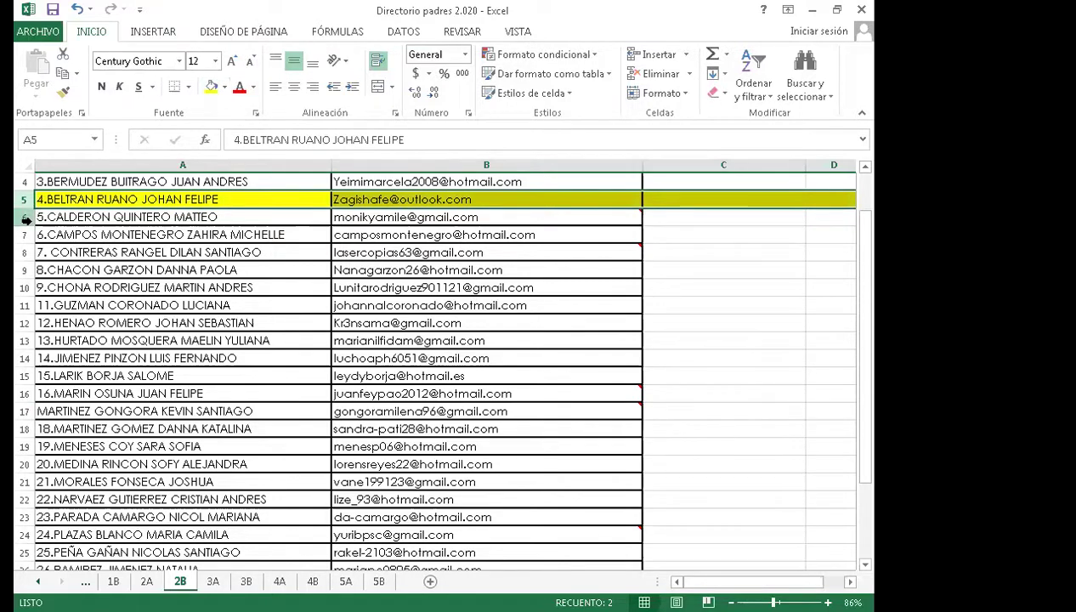
{"action": "left_click", "coordinate": [26, 220]}
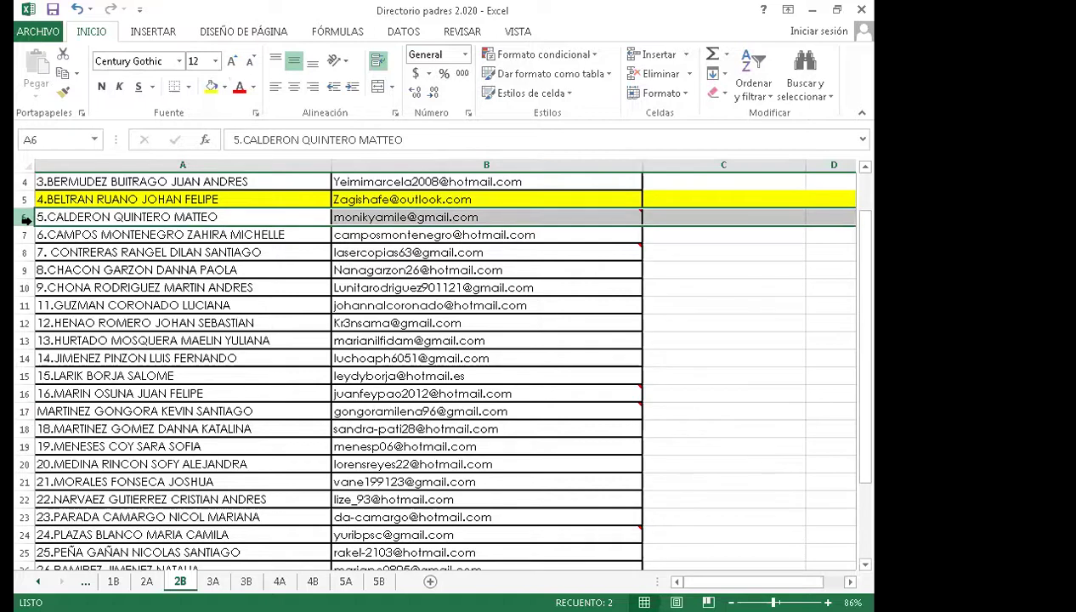
{"action": "left_click", "coordinate": [211, 86]}
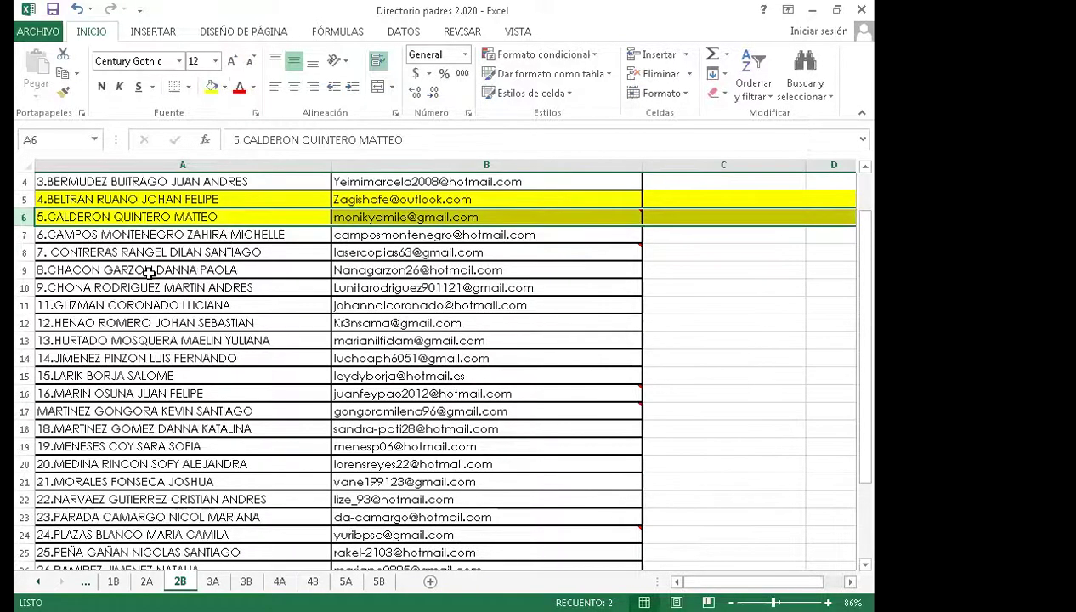
- Repeat the yellow fill on rows 7 and 8 with F4
{"action": "left_click", "coordinate": [24, 235]}
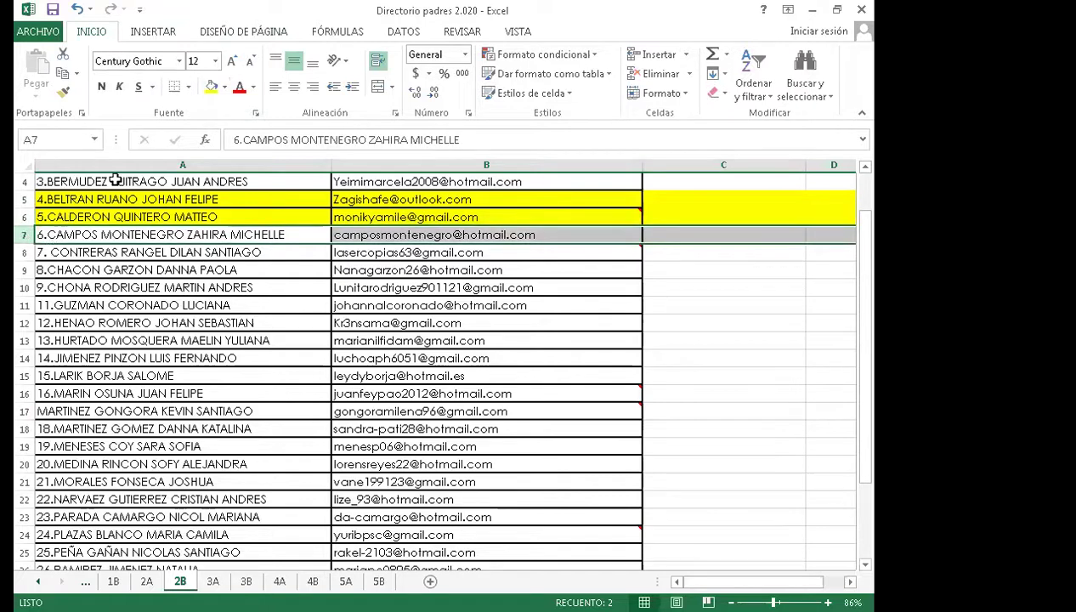
{"action": "key", "text": "F4"}
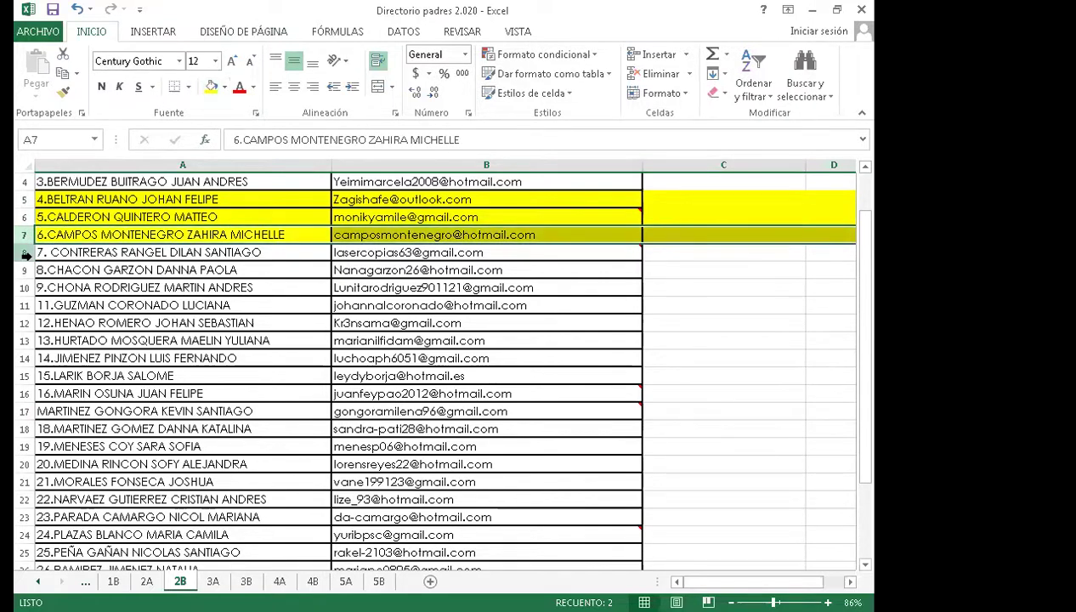
{"action": "left_click", "coordinate": [23, 253]}
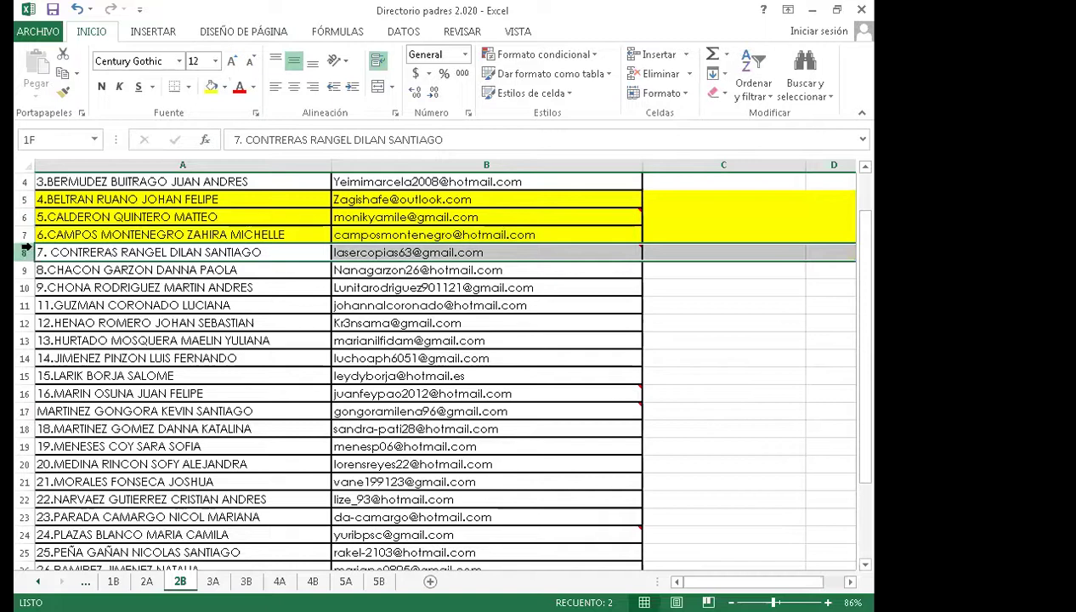
{"action": "key", "text": "F4"}
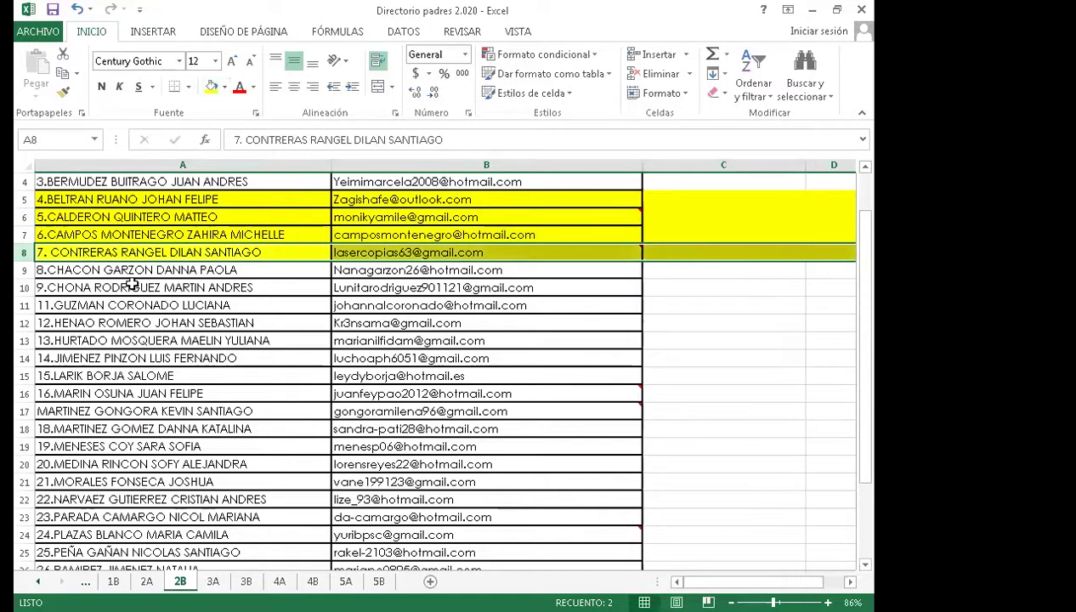
{"action": "left_click", "coordinate": [133, 283]}
{"action": "left_click", "coordinate": [23, 271]}
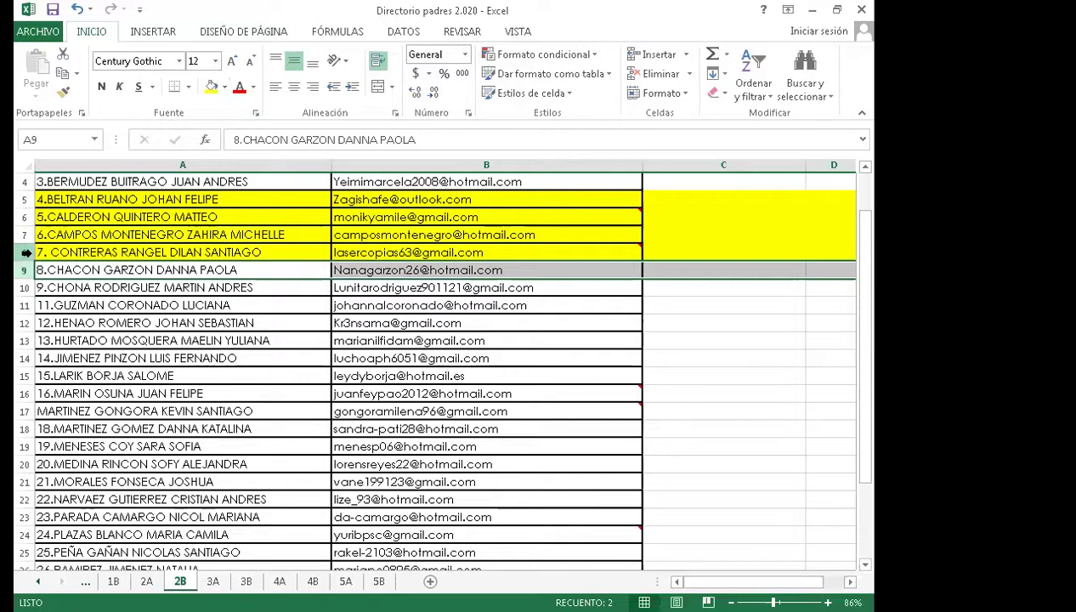
{"action": "left_click", "coordinate": [759, 381]}
{"action": "left_click", "coordinate": [660, 275]}
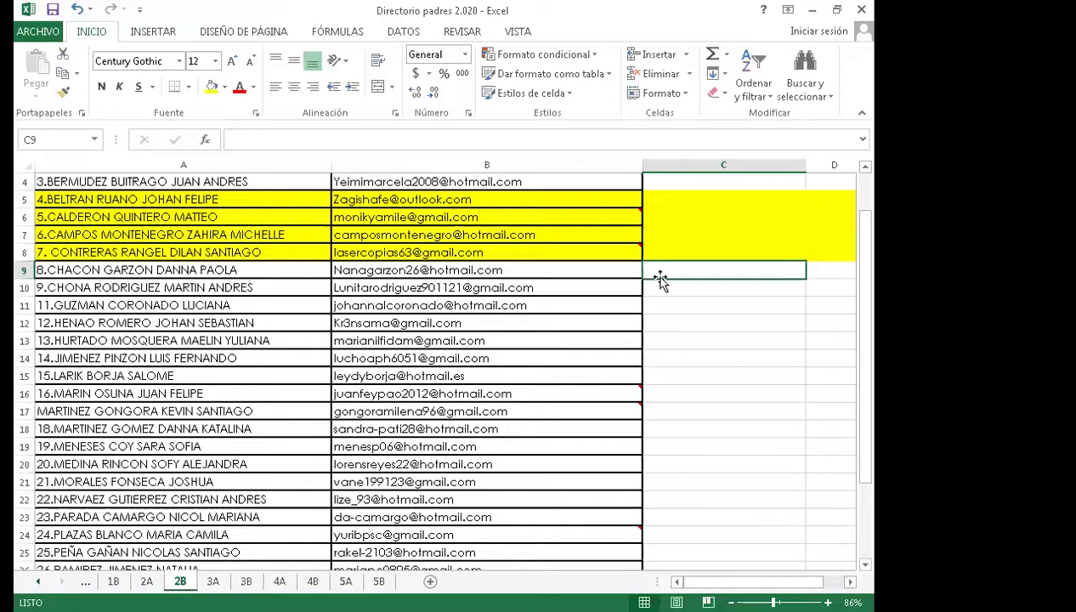
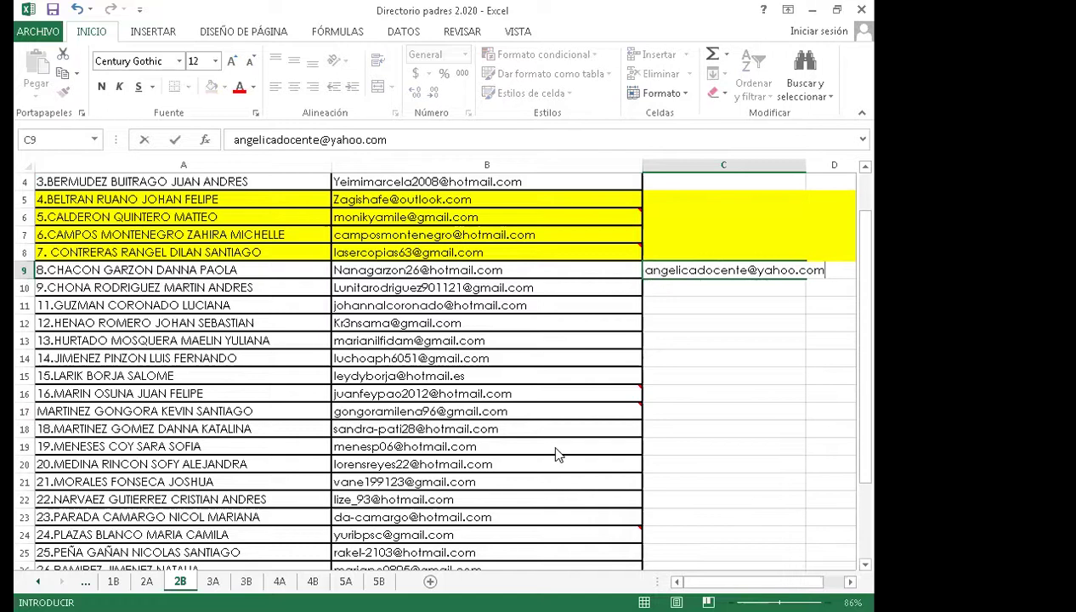
- Enter the additional parent e-mail address in cell C9, fixing a typo
{"action": "left_click", "coordinate": [270, 516]}
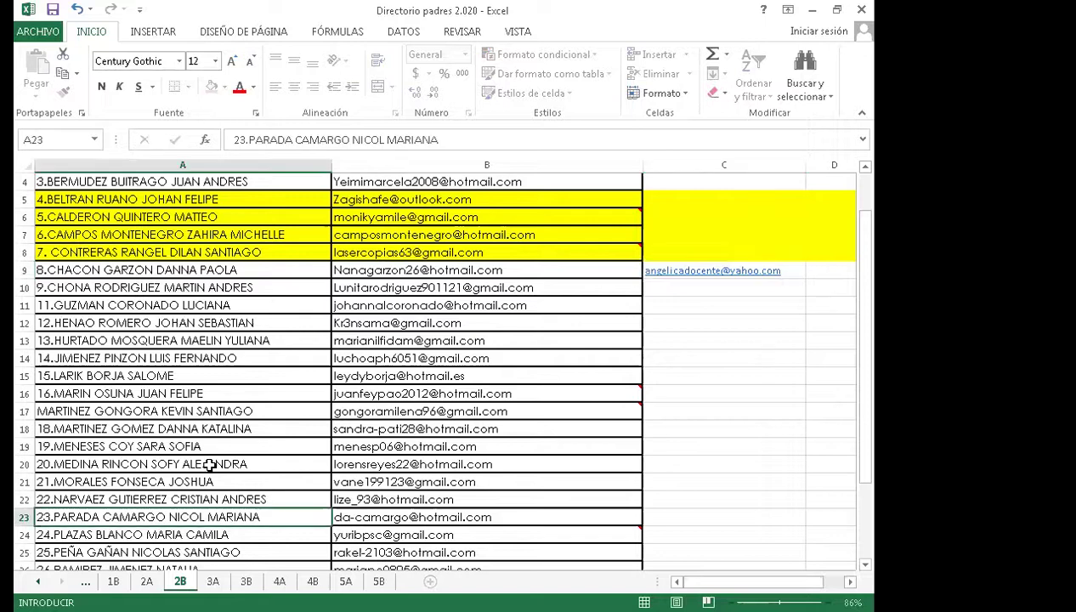
- Fill rows 9 and 11 with yellow
{"action": "left_click", "coordinate": [22, 286]}
{"action": "left_click", "coordinate": [25, 270]}
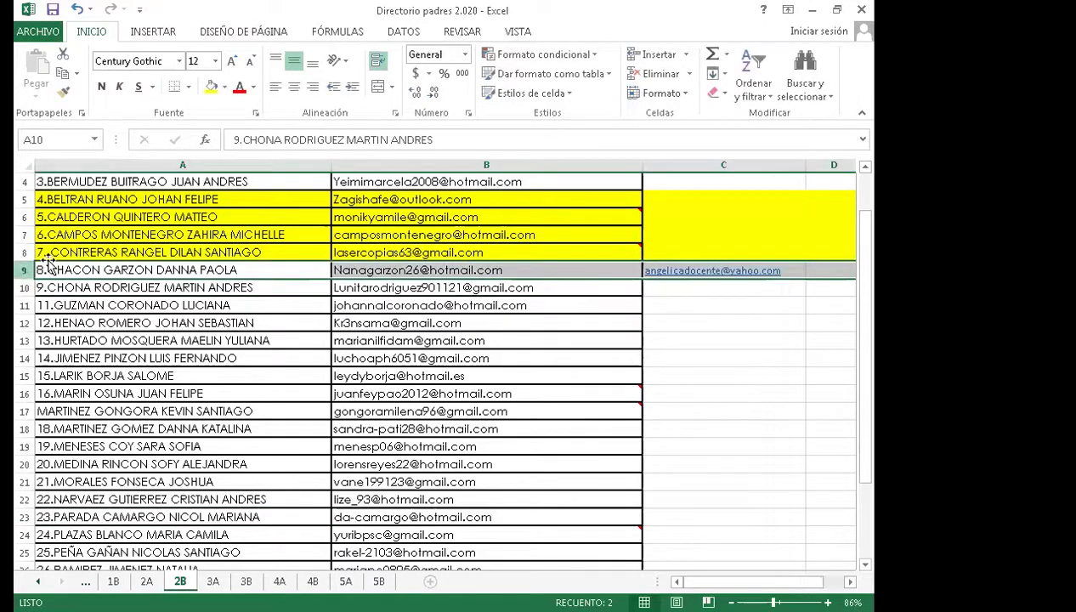
{"action": "left_click", "coordinate": [211, 87]}
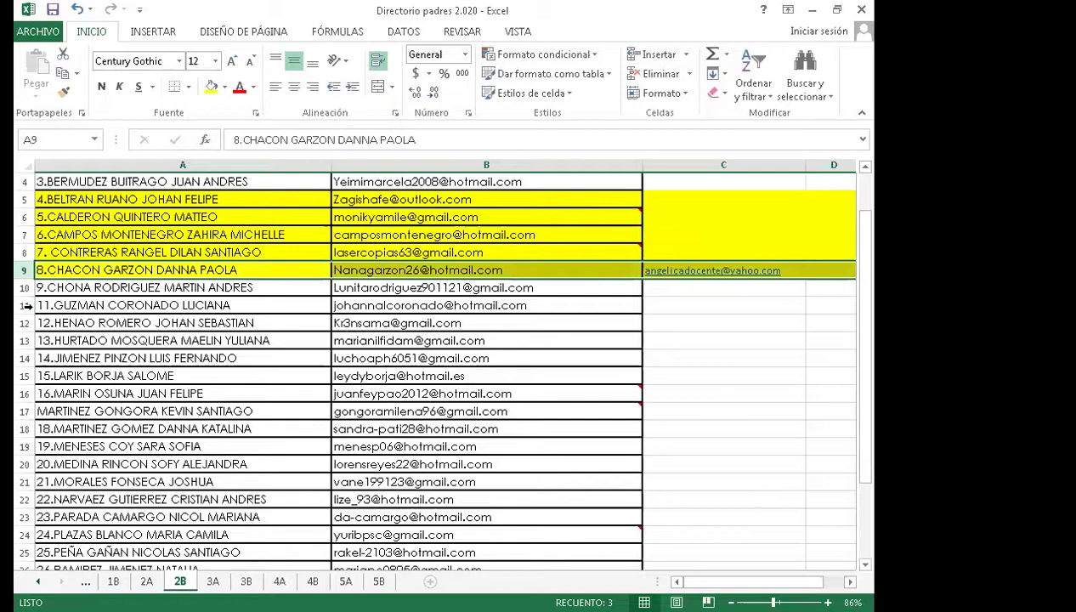
{"action": "left_click", "coordinate": [24, 304]}
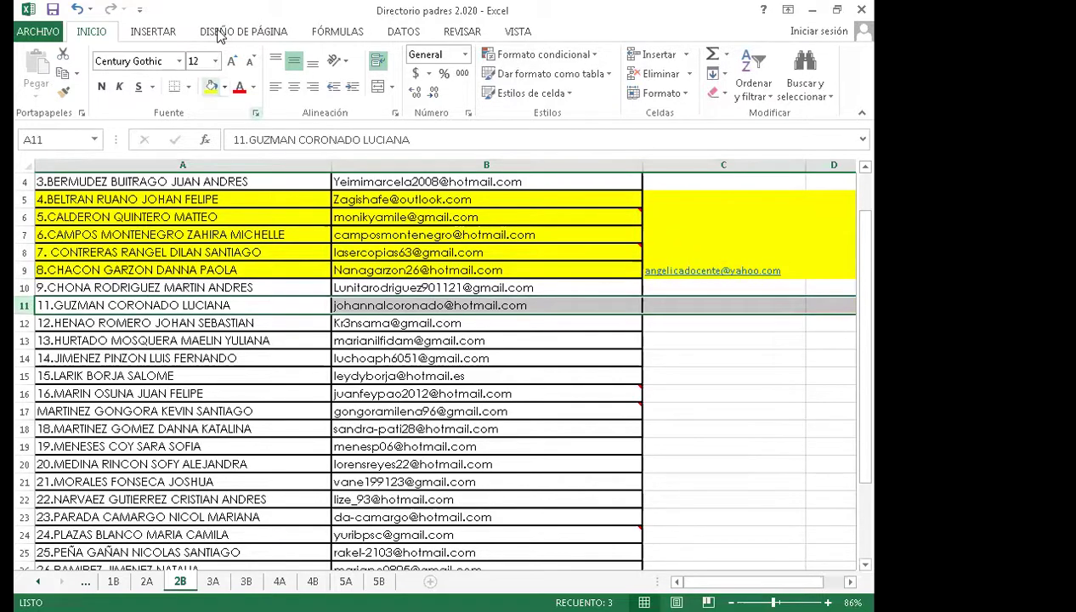
{"action": "key", "text": "F4"}
{"action": "scroll", "coordinate": [222, 340], "scroll_direction": "down", "scroll_amount": 1}
{"action": "scroll", "coordinate": [223, 339], "scroll_direction": "down", "scroll_amount": 1}
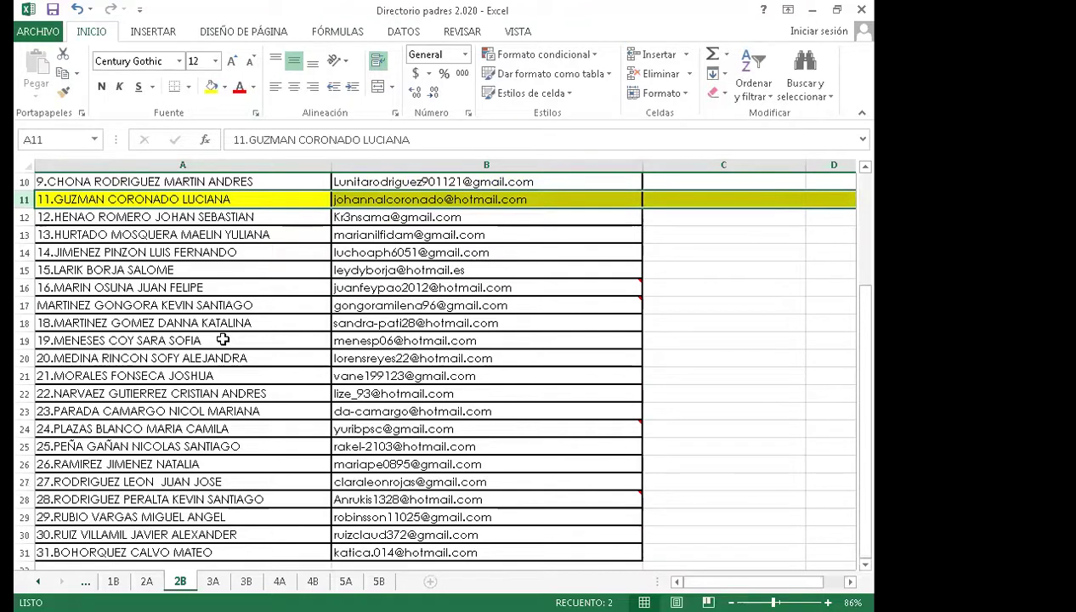
- Fill rows 15 and 16 with yellow
{"action": "left_click", "coordinate": [25, 234]}
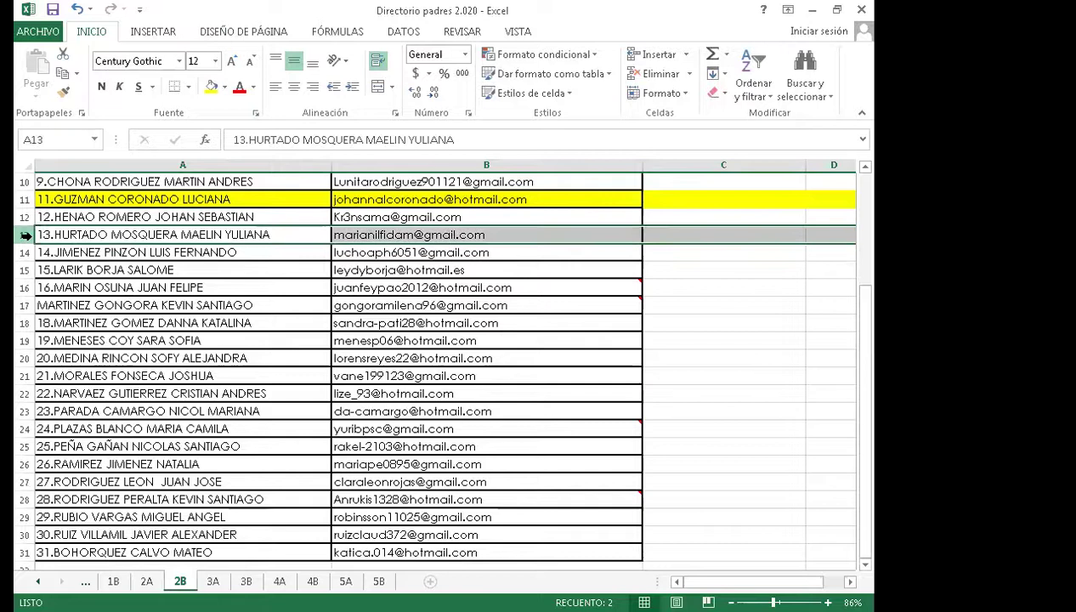
{"action": "left_click", "coordinate": [25, 253]}
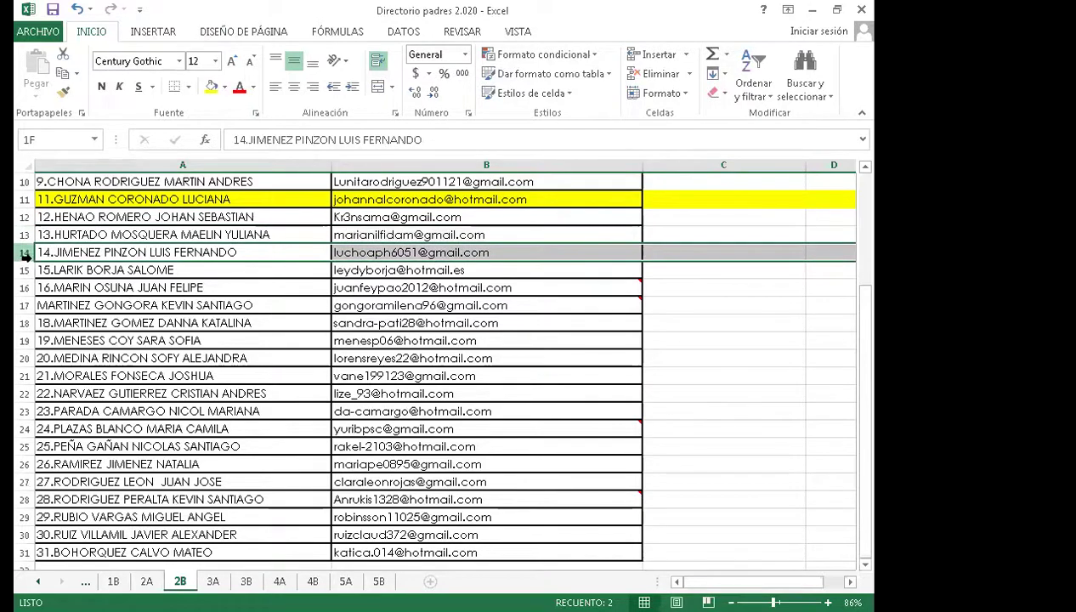
{"action": "left_click", "coordinate": [25, 269]}
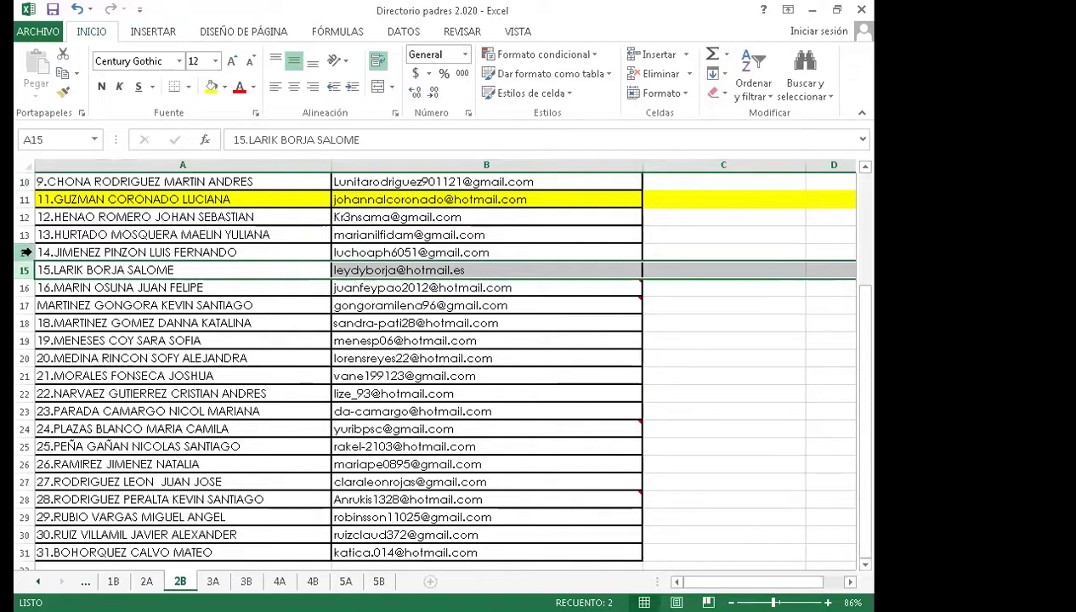
{"action": "left_click", "coordinate": [210, 86]}
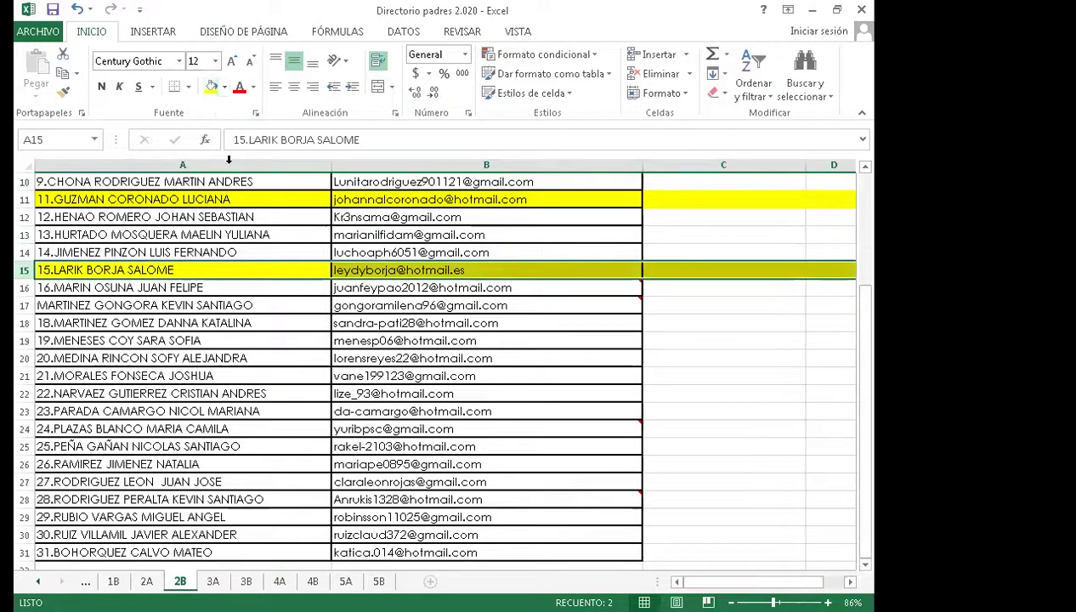
{"action": "scroll", "coordinate": [220, 247], "scroll_direction": "down", "scroll_amount": 1}
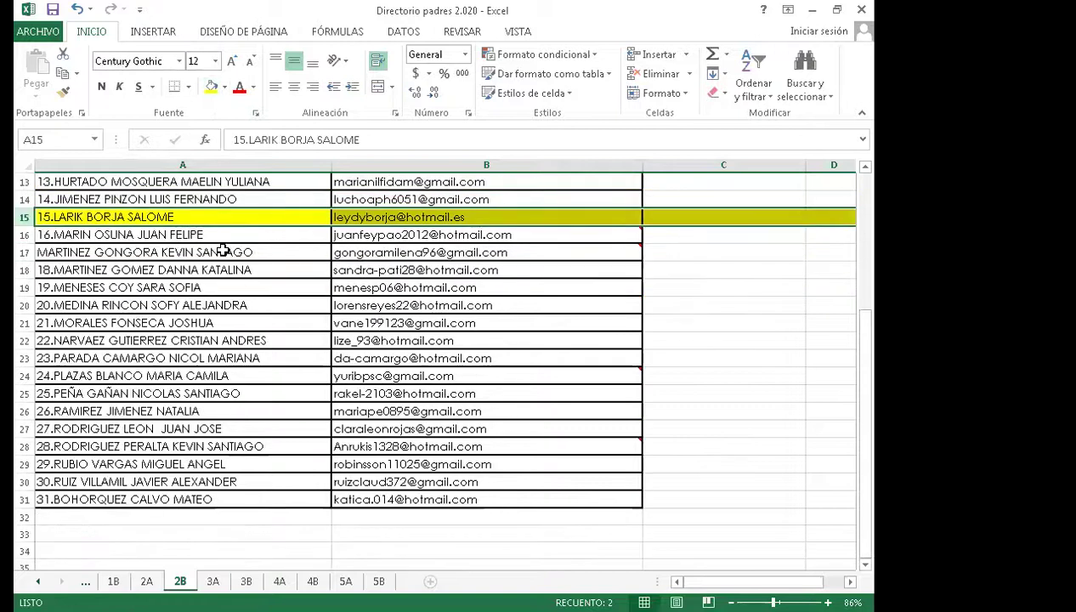
{"action": "left_click", "coordinate": [23, 234]}
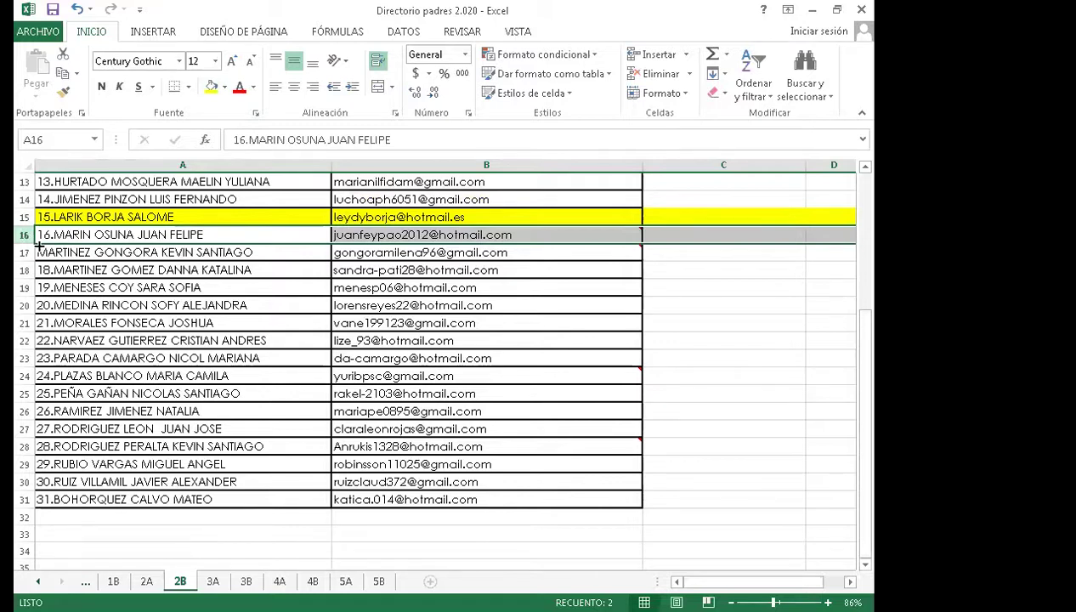
{"action": "left_click", "coordinate": [211, 86]}
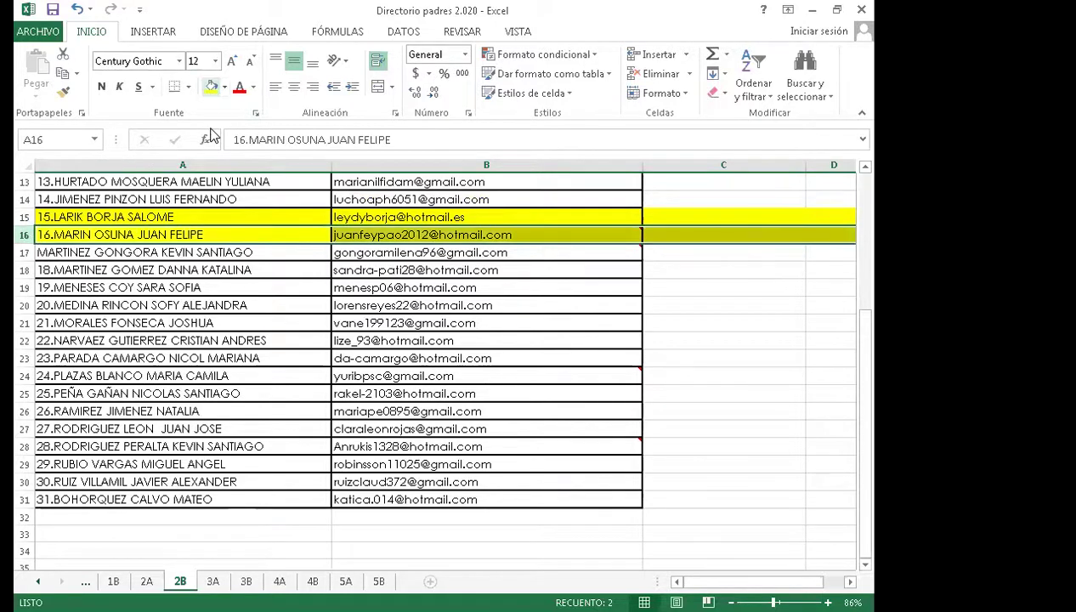
- Fill the rows for students 18, 19 and 20 with yellow
{"action": "left_click", "coordinate": [24, 270]}
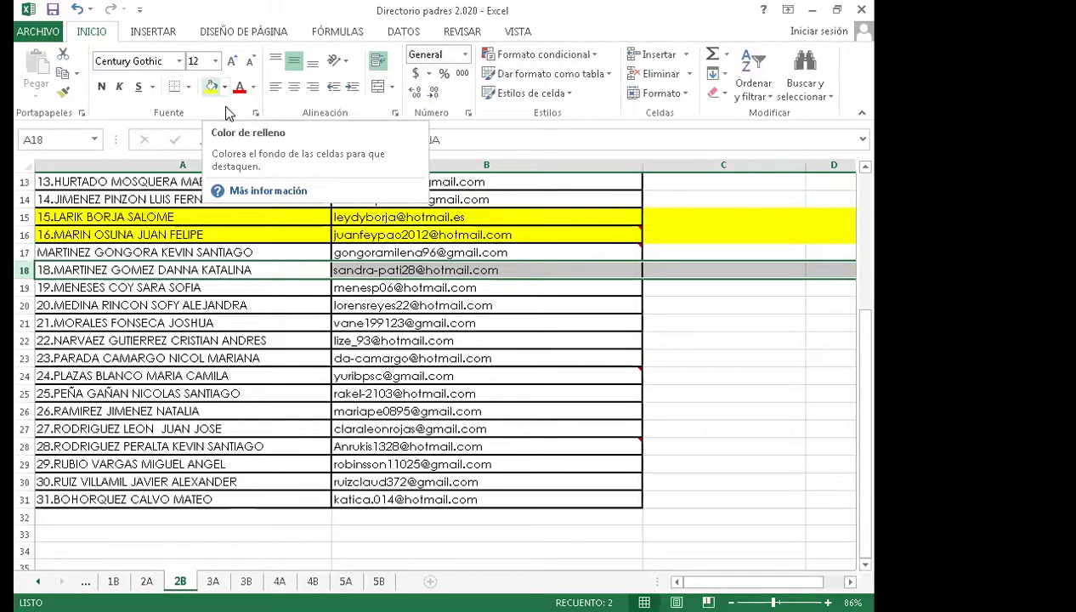
{"action": "left_click", "coordinate": [210, 85]}
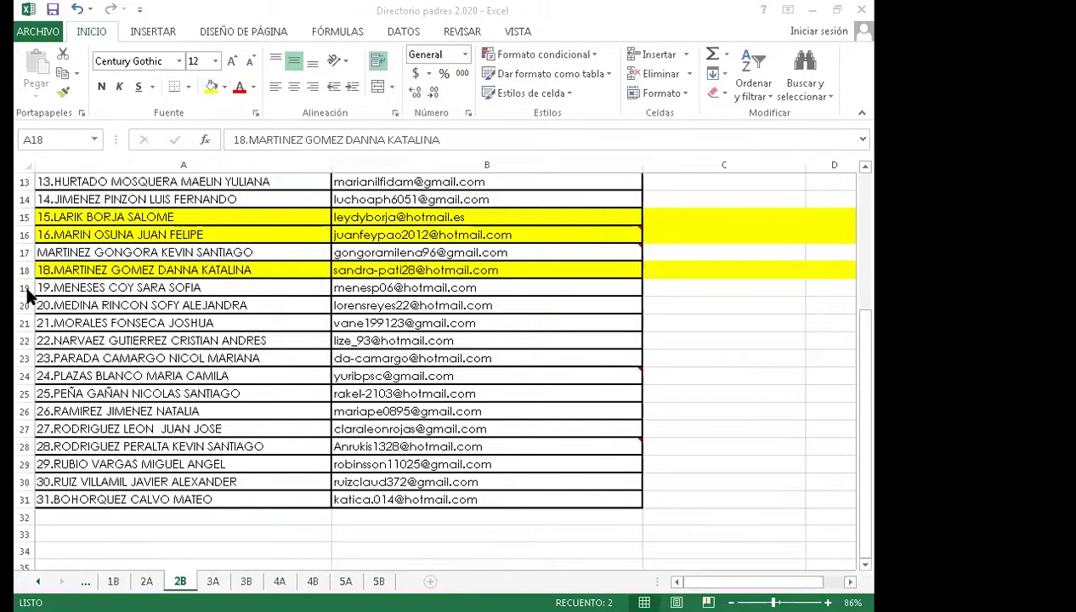
{"action": "left_click", "coordinate": [23, 287]}
{"action": "left_click", "coordinate": [210, 86]}
{"action": "scroll", "coordinate": [180, 252], "scroll_direction": "down", "scroll_amount": 1}
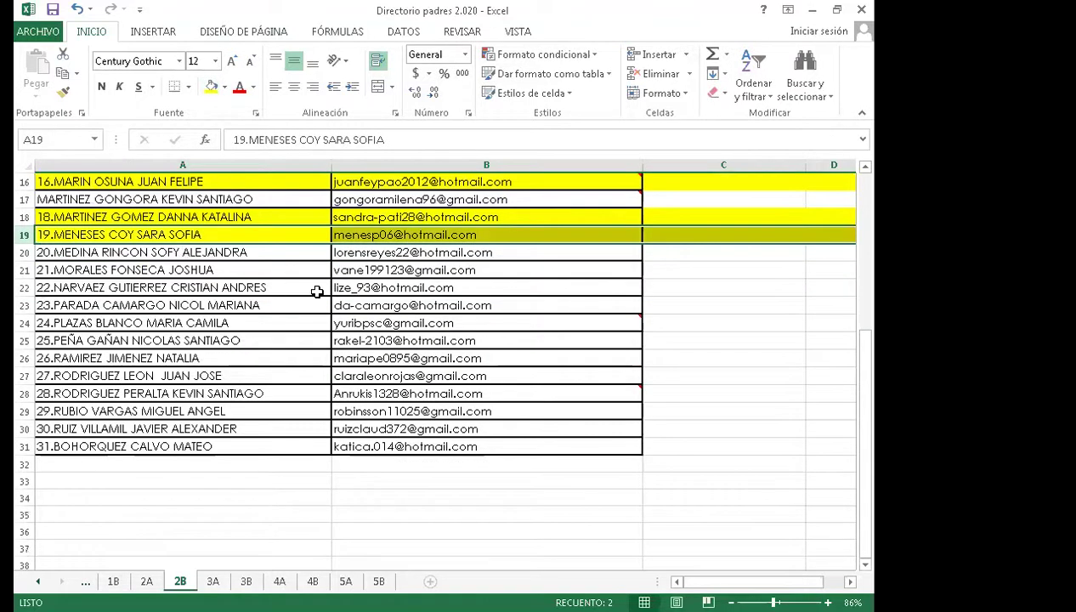
{"action": "left_click", "coordinate": [24, 253]}
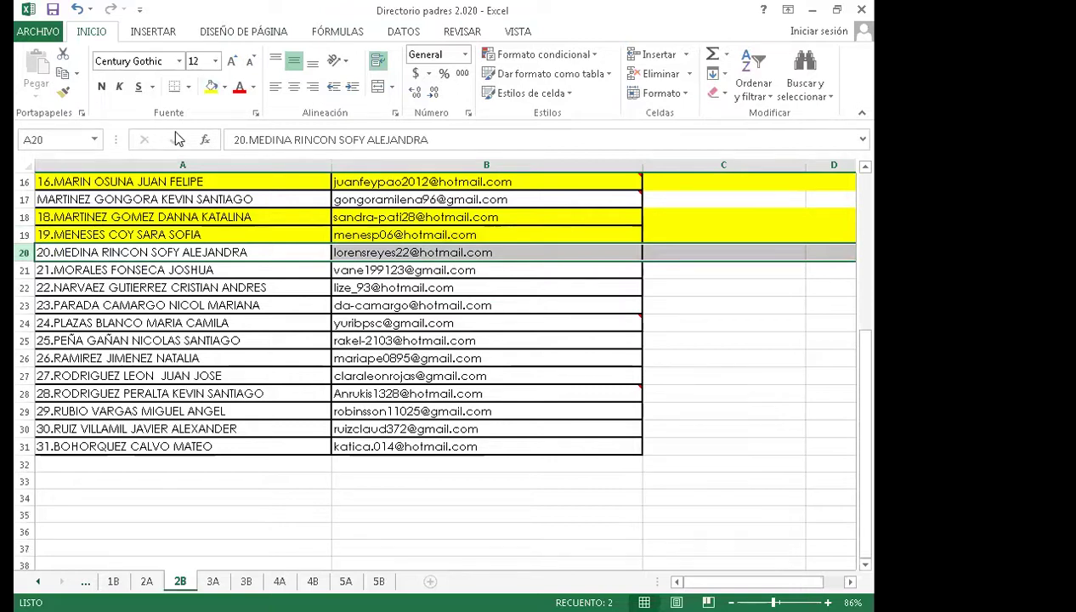
{"action": "left_click", "coordinate": [211, 86]}
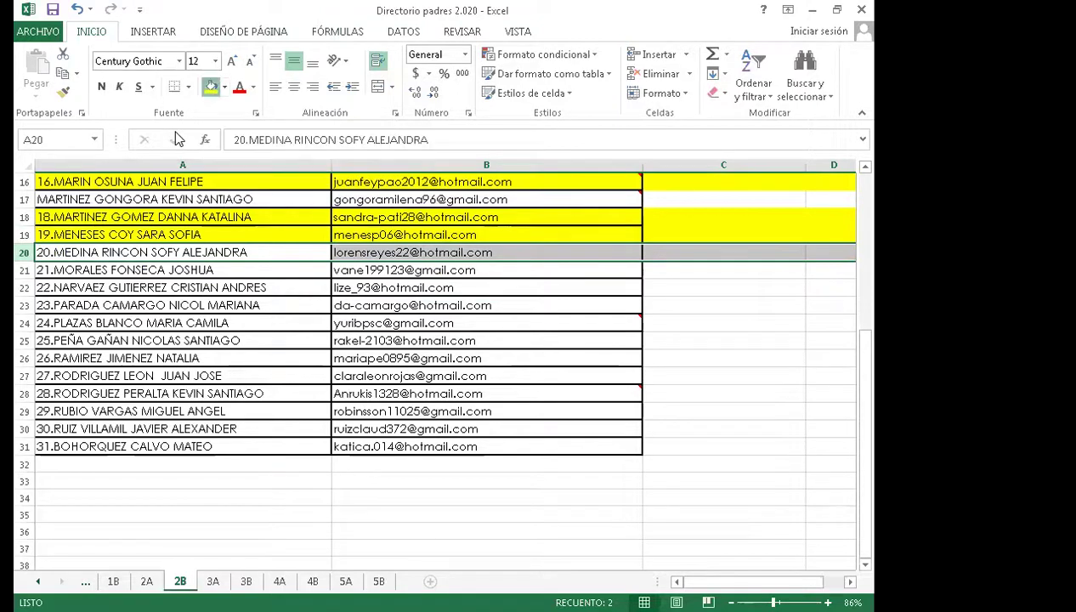
{"action": "left_click", "coordinate": [25, 270]}
{"action": "scroll", "coordinate": [99, 306], "scroll_direction": "down", "scroll_amount": 1}
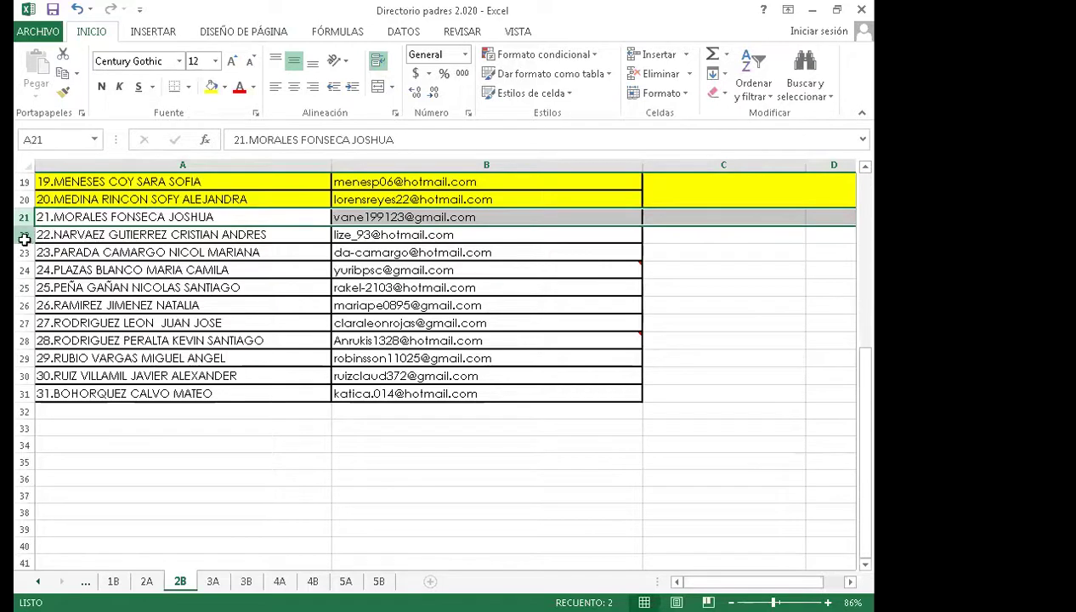
- Fill the rows for students 22 through 25 with yellow
{"action": "left_click", "coordinate": [26, 237]}
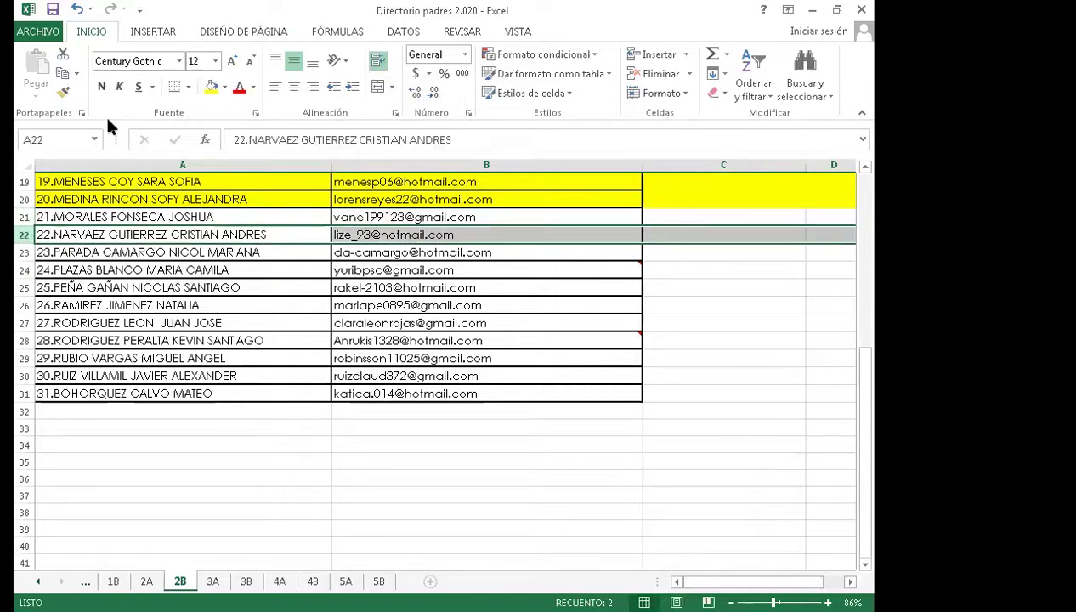
{"action": "left_click", "coordinate": [210, 86]}
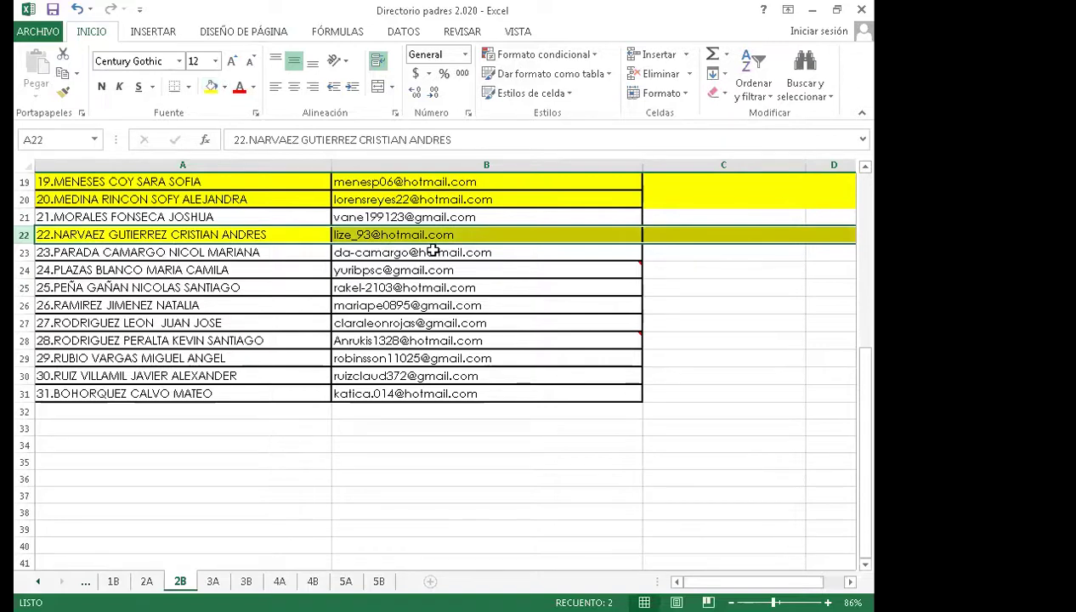
{"action": "left_click", "coordinate": [25, 253]}
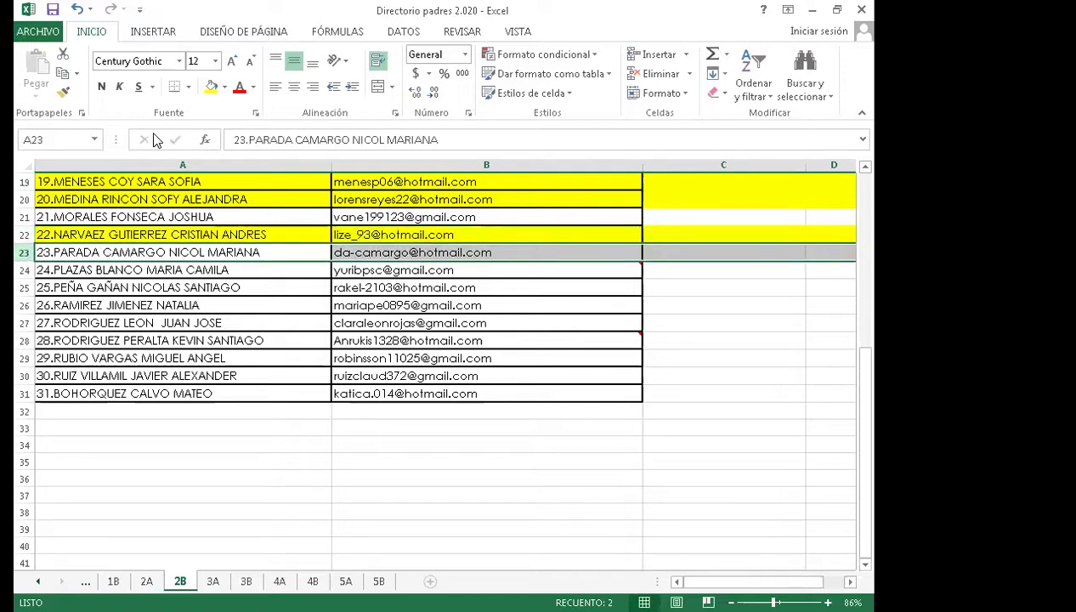
{"action": "left_click", "coordinate": [211, 86]}
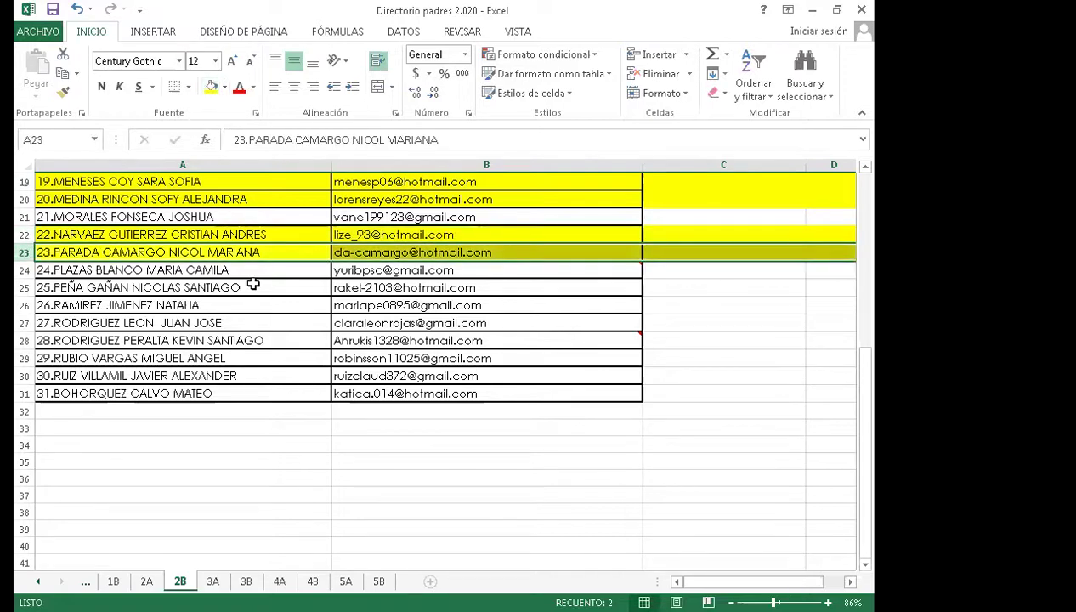
{"action": "left_click", "coordinate": [25, 270]}
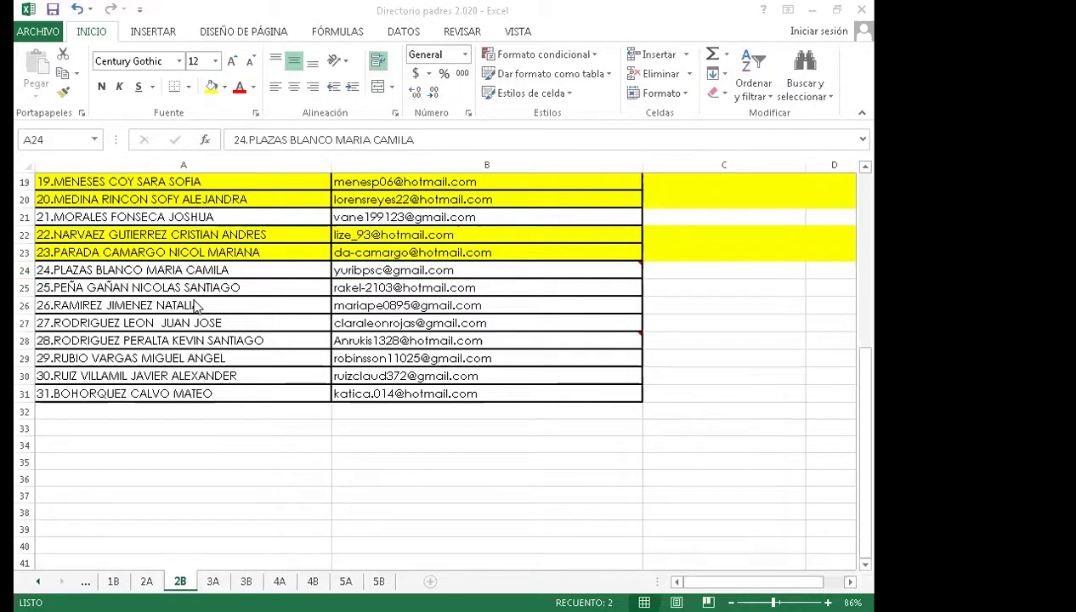
{"action": "left_click", "coordinate": [26, 270]}
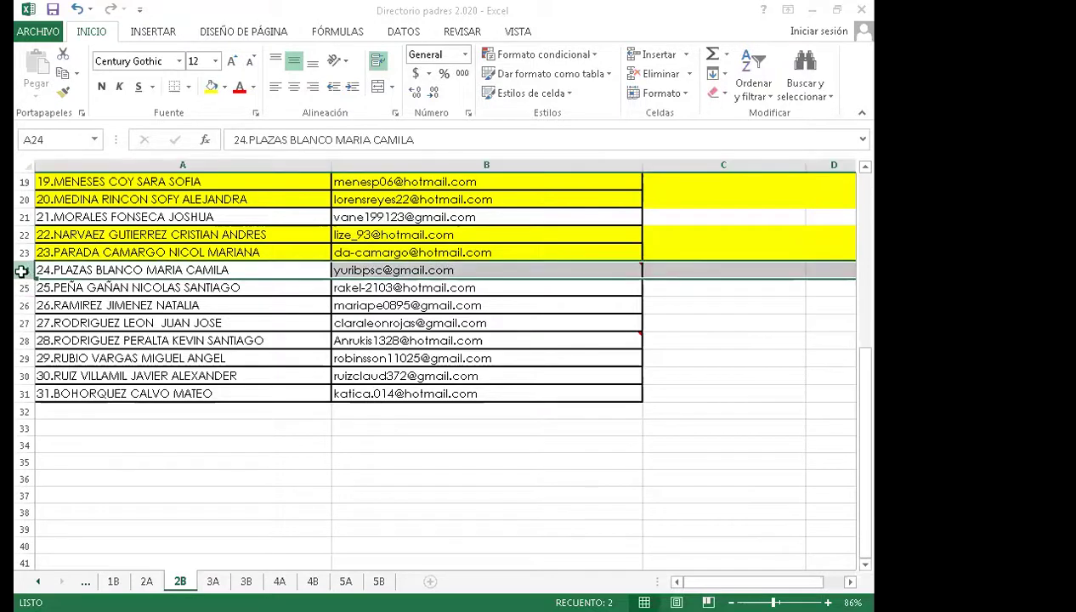
{"action": "left_click_drag", "start_coordinate": [21, 278], "coordinate": [23, 287]}
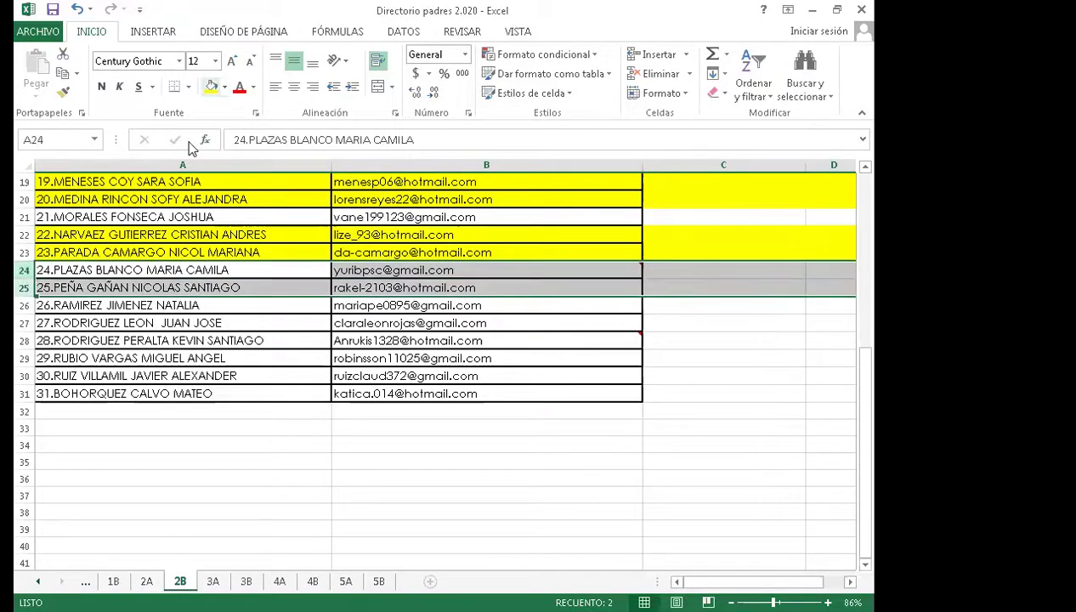
{"action": "left_click", "coordinate": [211, 86]}
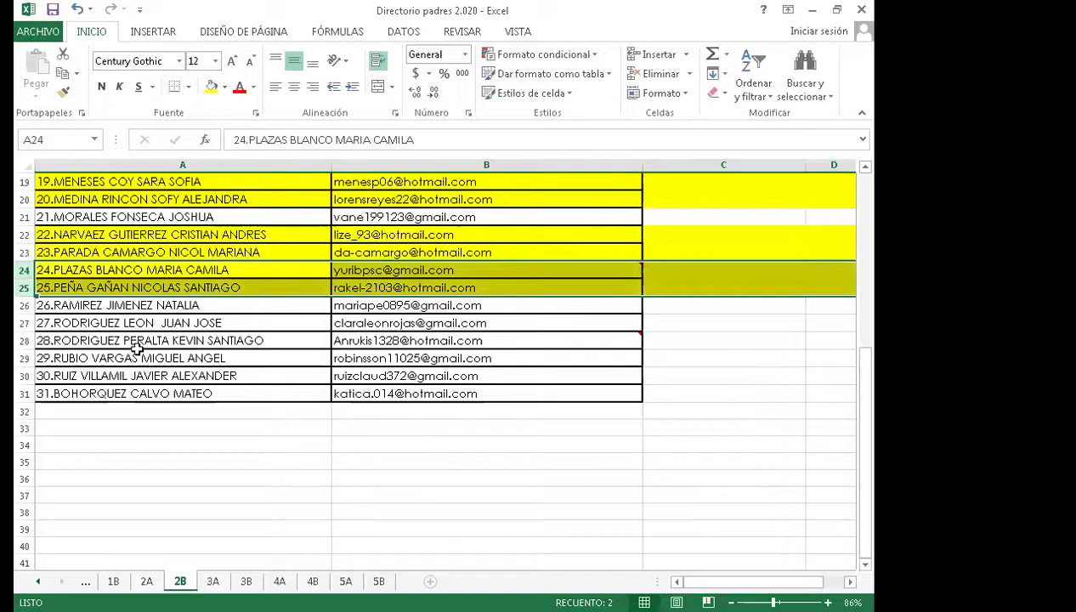
- Fill the rows for students 26, 27, 30 and 31 with yellow
{"action": "left_click", "coordinate": [26, 305]}
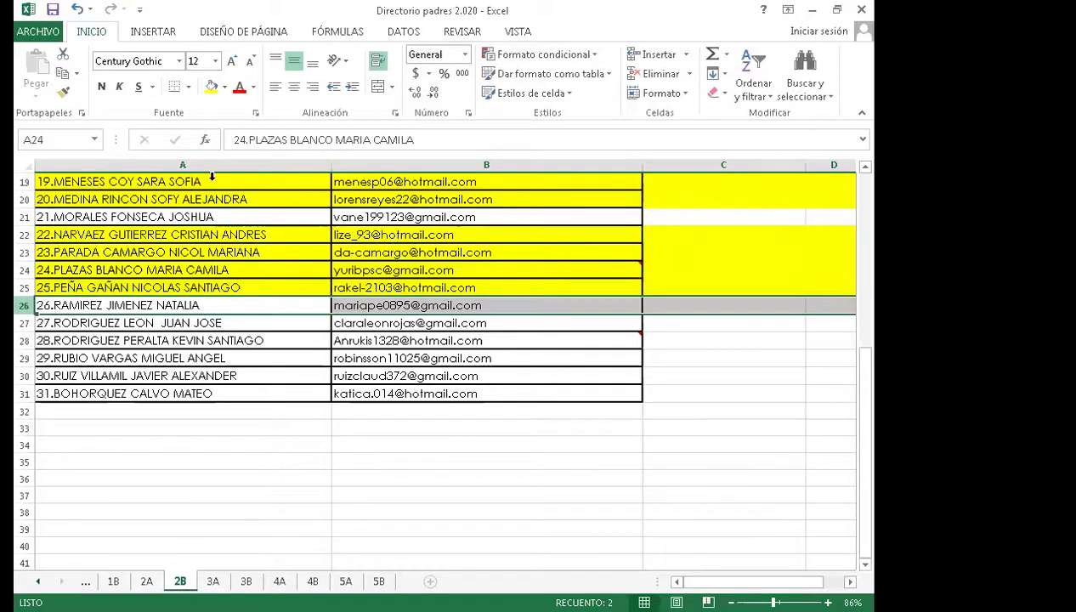
{"action": "left_click", "coordinate": [211, 86]}
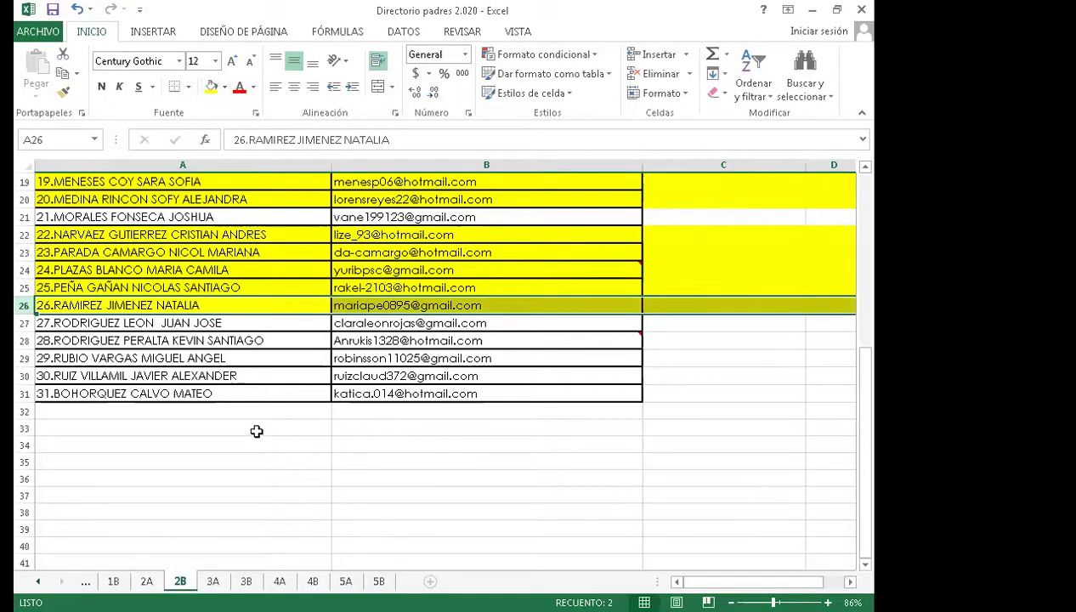
{"action": "left_click", "coordinate": [26, 322]}
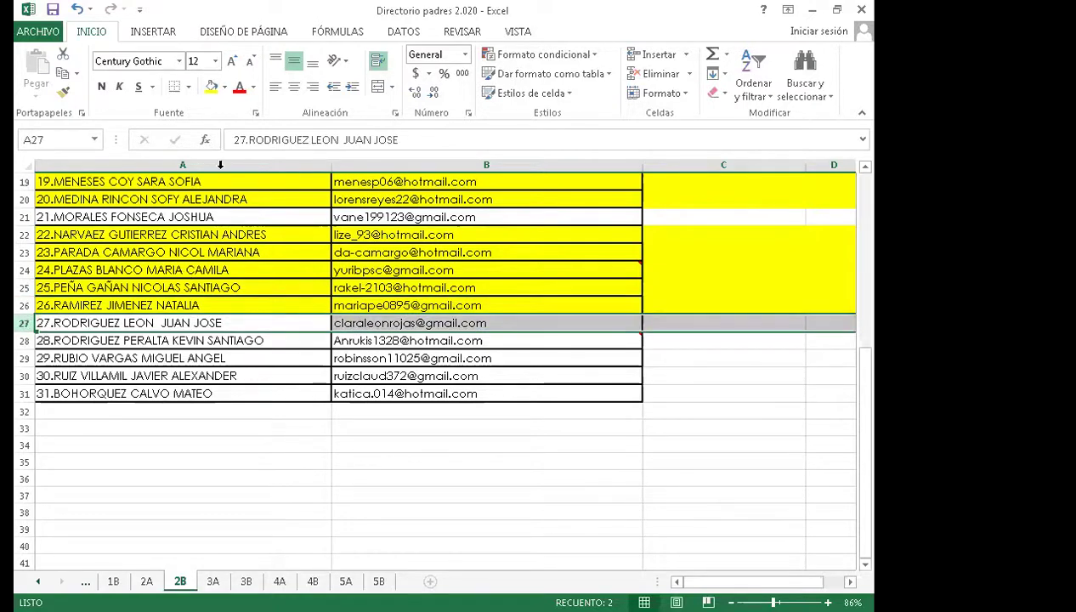
{"action": "left_click", "coordinate": [211, 86]}
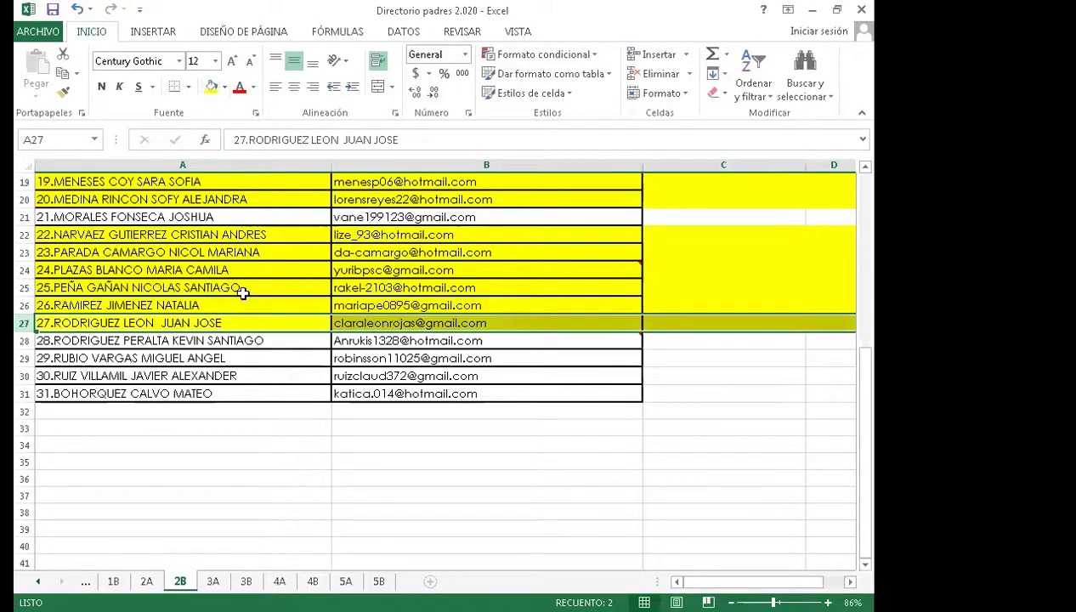
{"action": "left_click", "coordinate": [229, 429]}
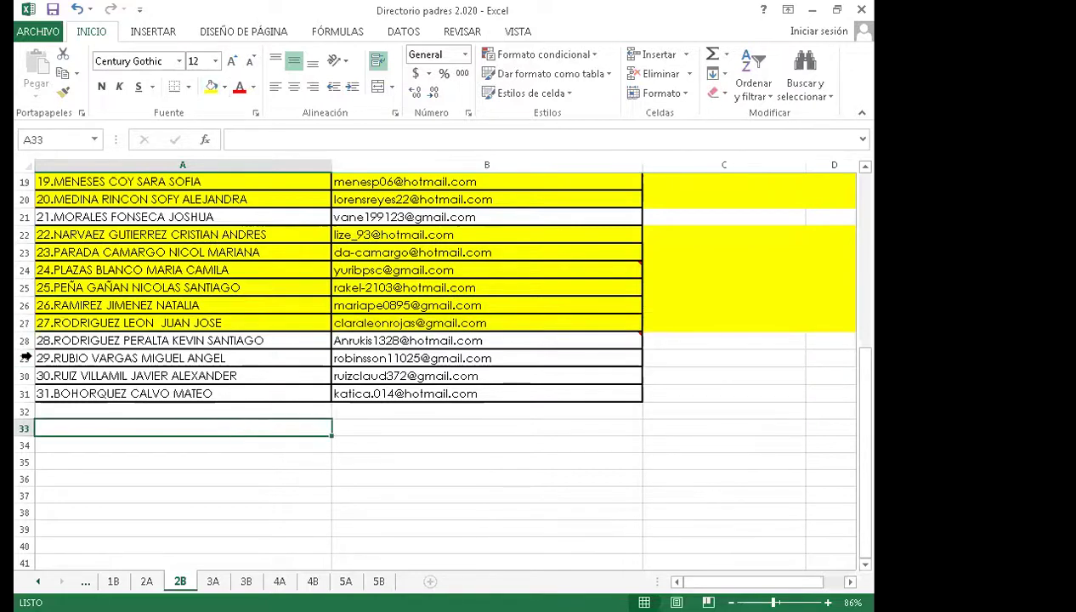
{"action": "left_click", "coordinate": [24, 377]}
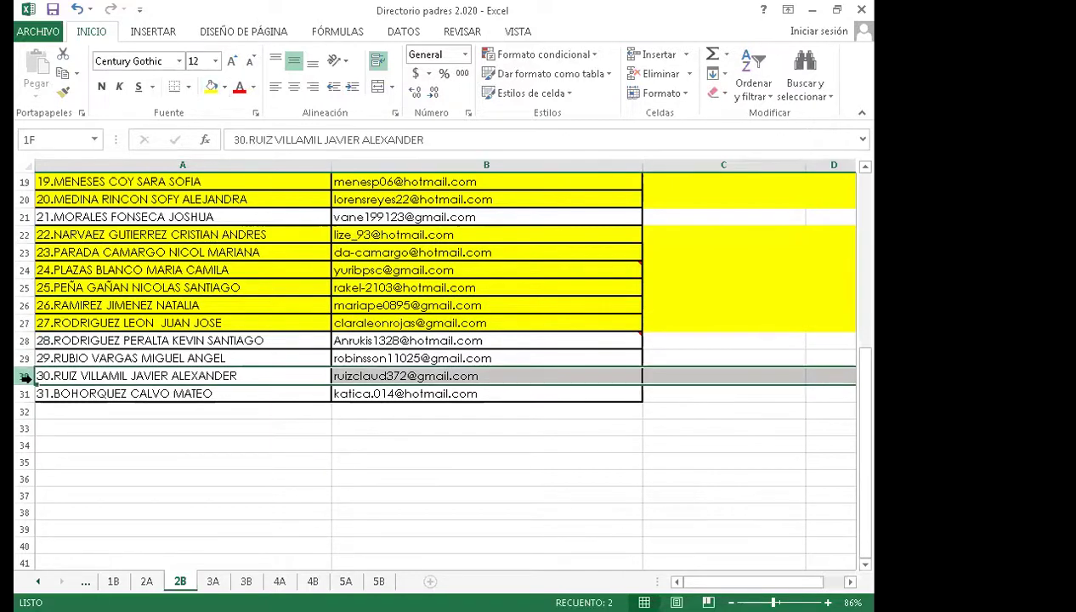
{"action": "left_click", "coordinate": [210, 86]}
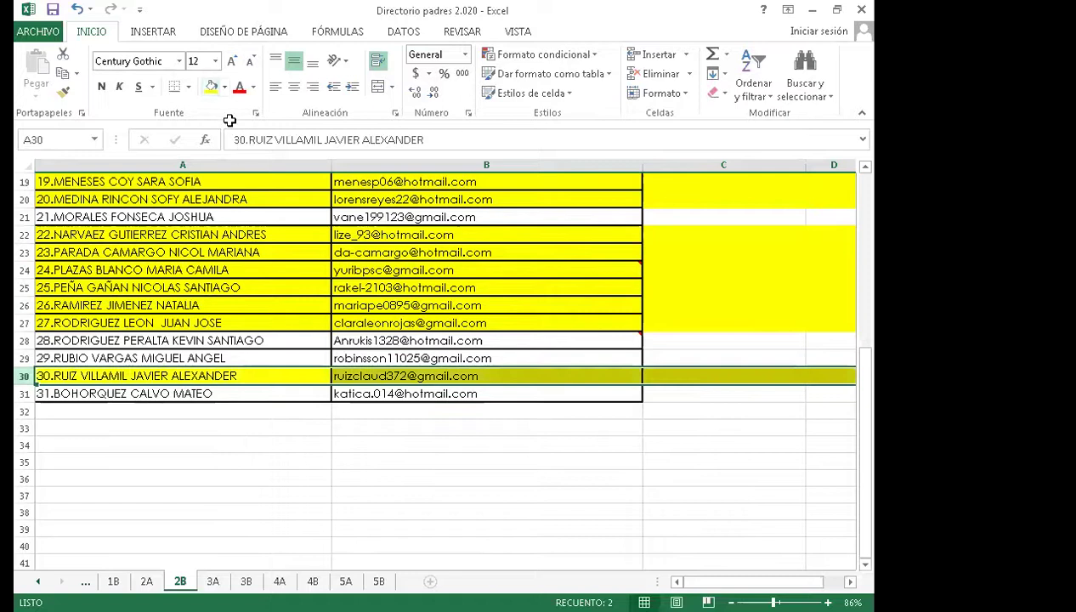
{"action": "left_click", "coordinate": [385, 461]}
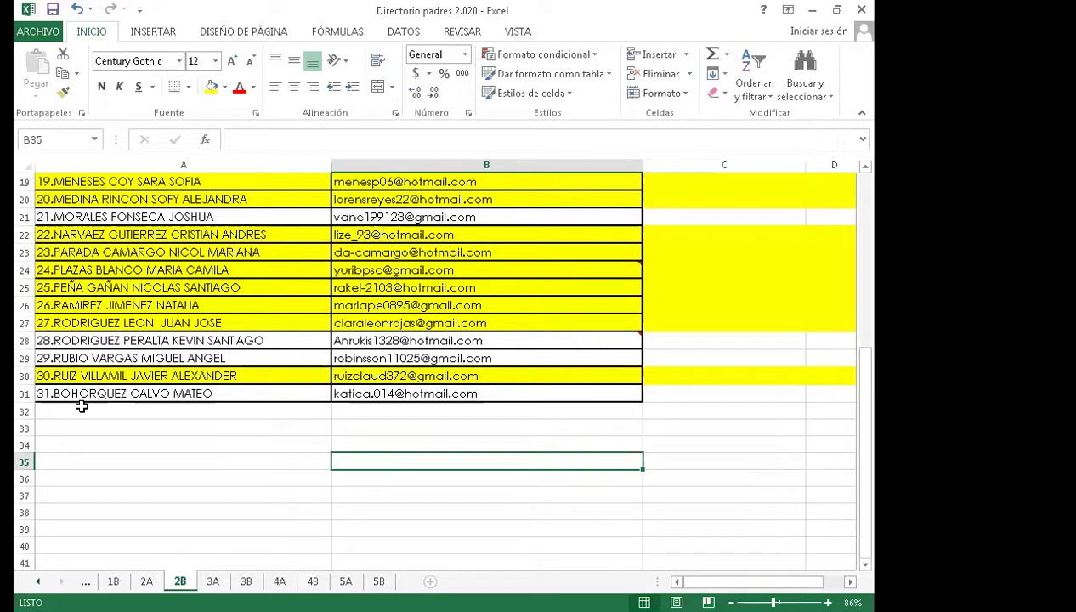
{"action": "left_click", "coordinate": [24, 393]}
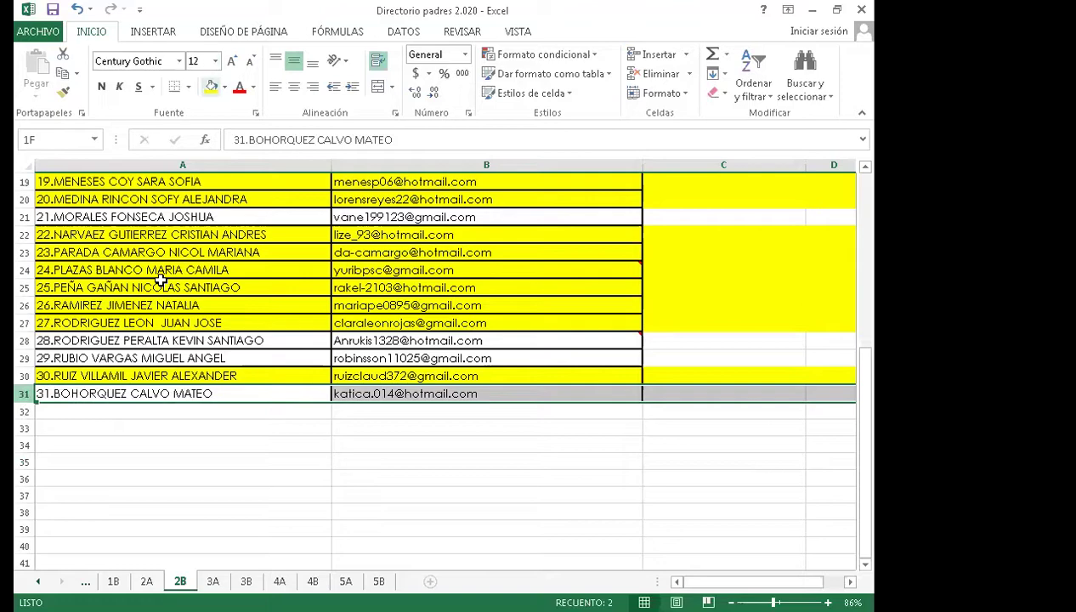
{"action": "left_click", "coordinate": [211, 86]}
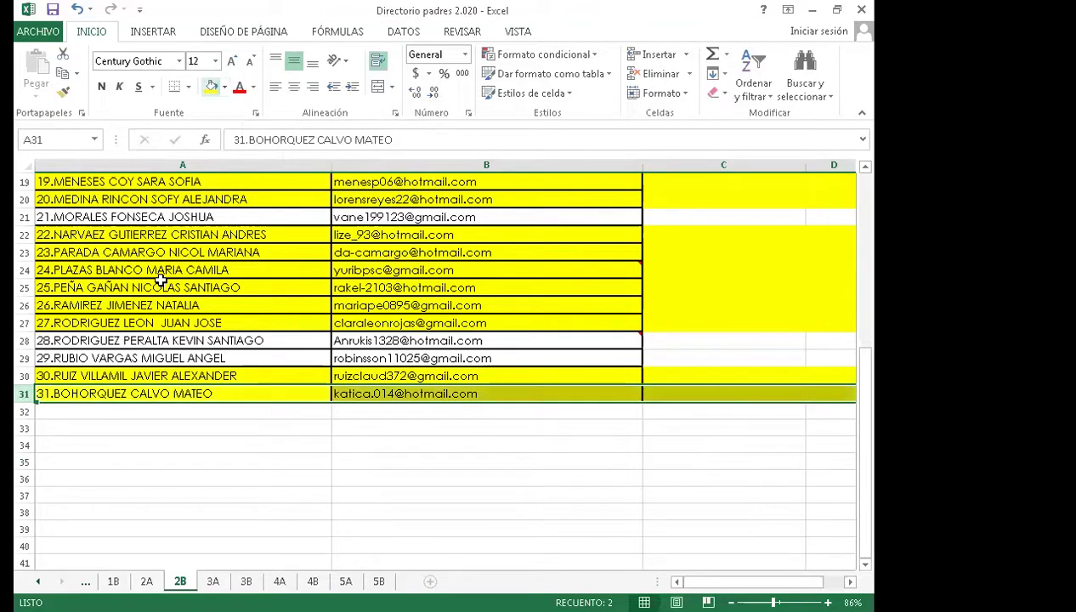
{"action": "scroll", "coordinate": [439, 535], "scroll_direction": "up", "scroll_amount": 6}
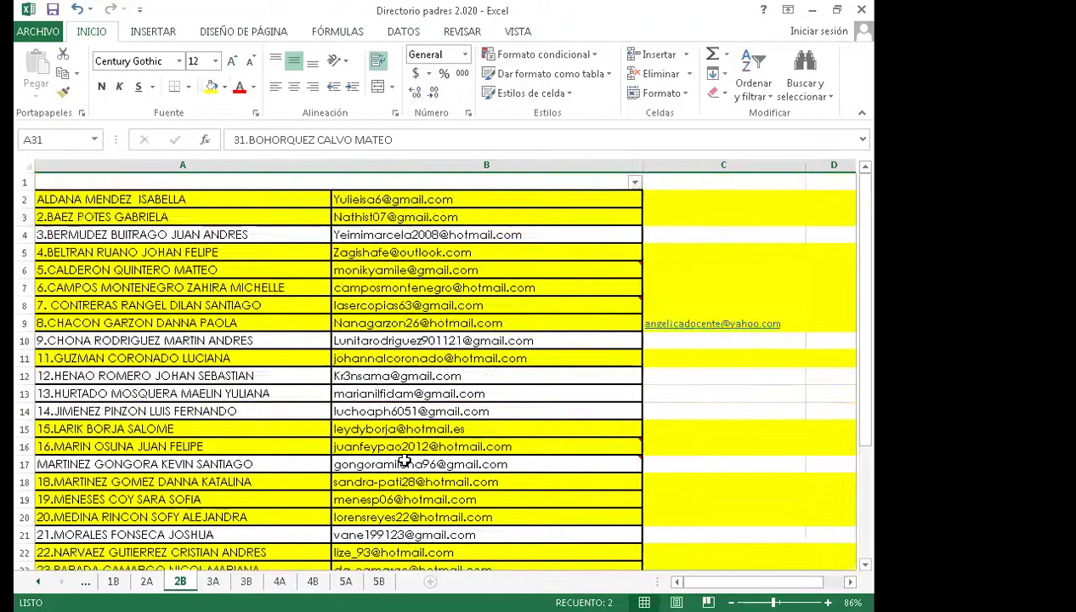
{"action": "mouse_move", "coordinate": [404, 460]}
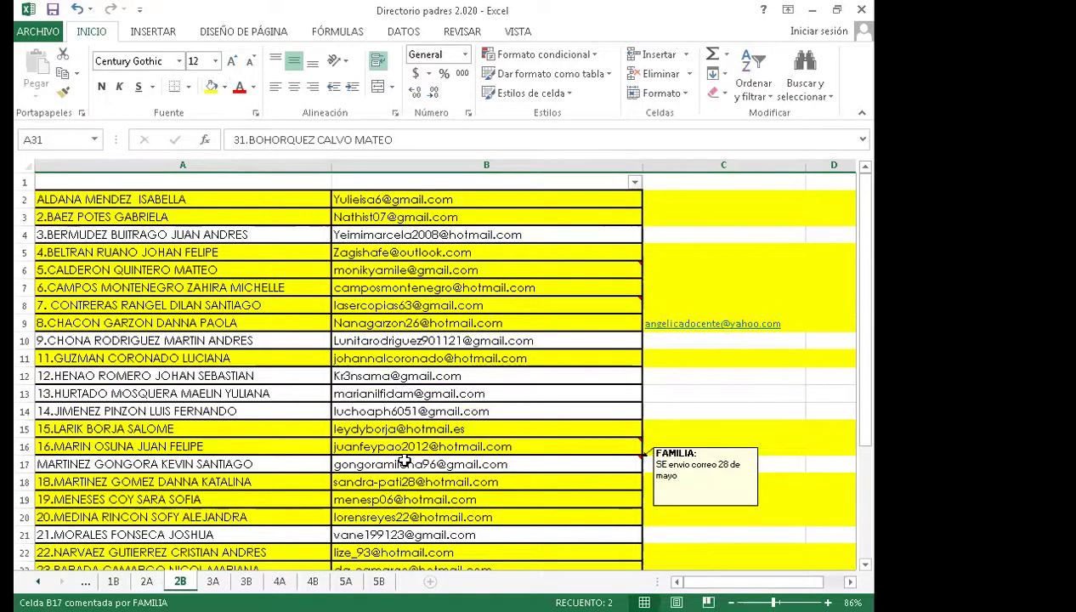